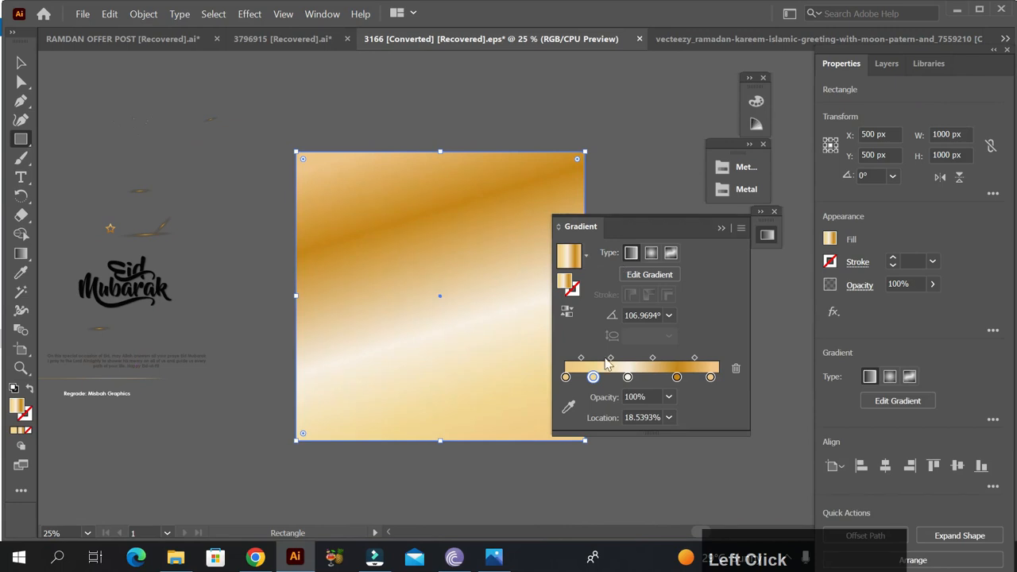
# Apply the white-to-black linear gradient preset to the 1000 px square's fill.
pyautogui.click(586, 254)
pyautogui.scroll(1, 495, 287)
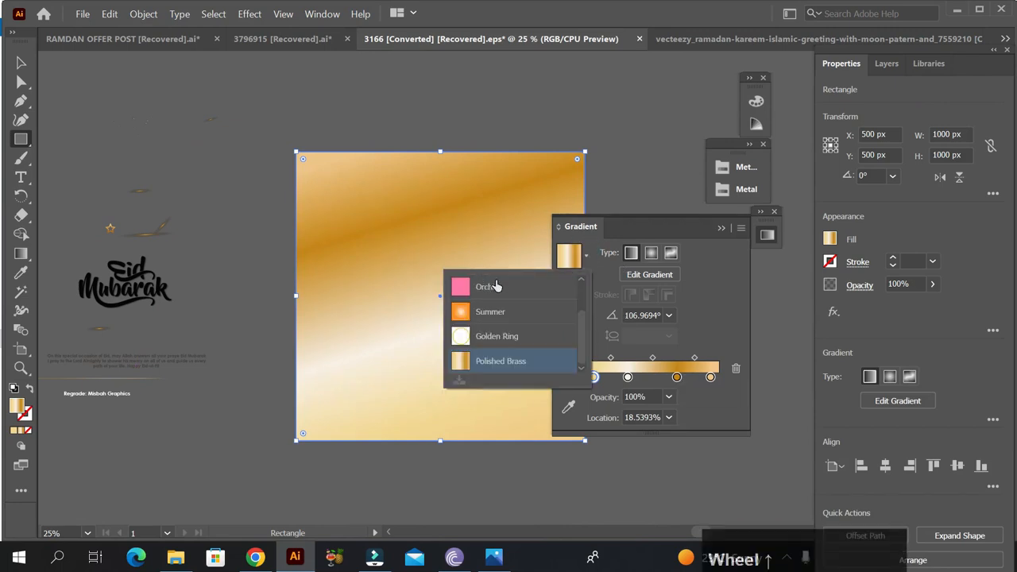
pyautogui.scroll(2, 495, 286)
pyautogui.click(495, 284)
# Recolour the gradient's black end stop to dark maroon with RGB values 46, 9, 31.
pyautogui.click(718, 377)
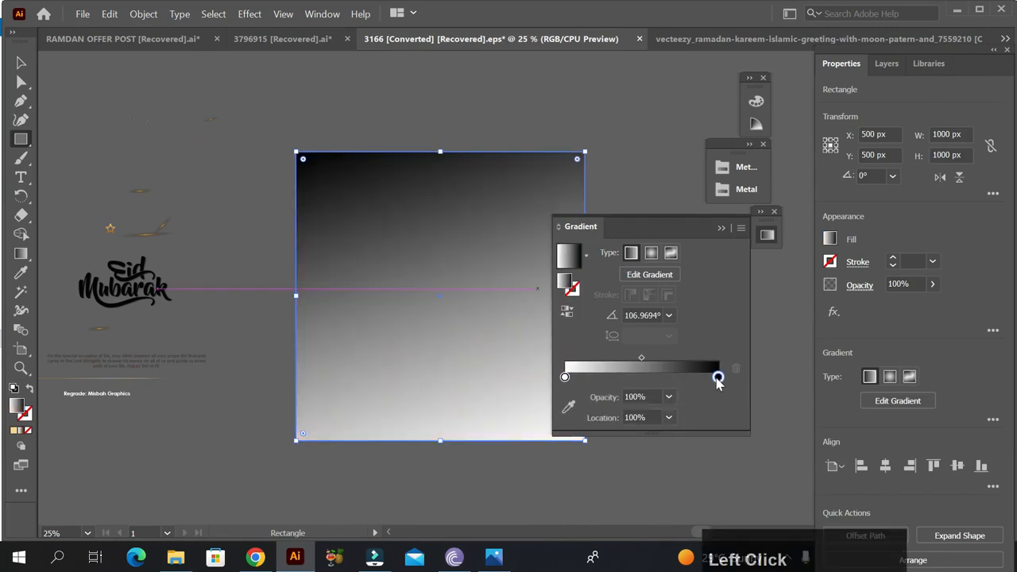
pyautogui.doubleClick(717, 379)
pyautogui.click(514, 234)
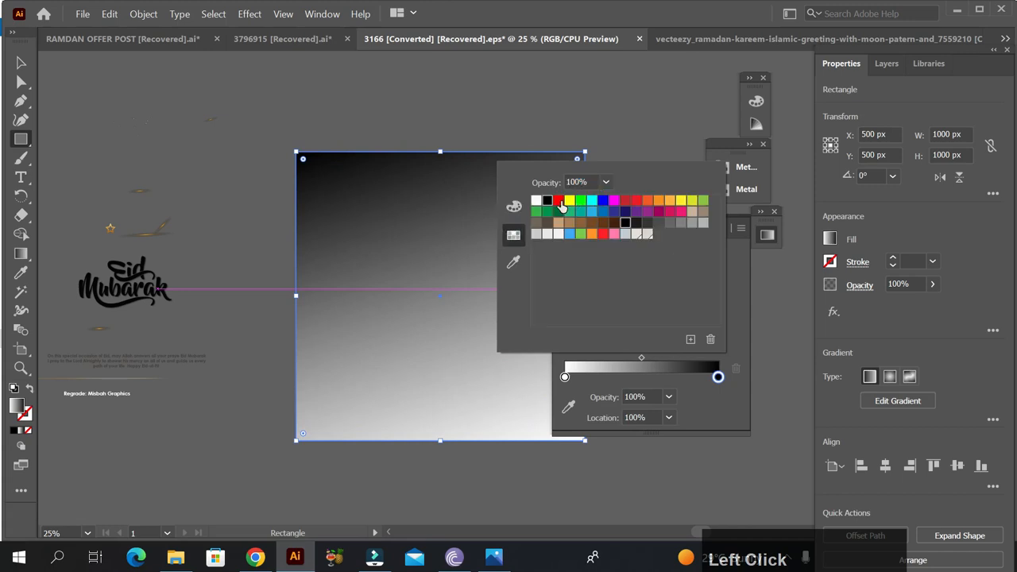
pyautogui.click(561, 205)
pyautogui.click(514, 208)
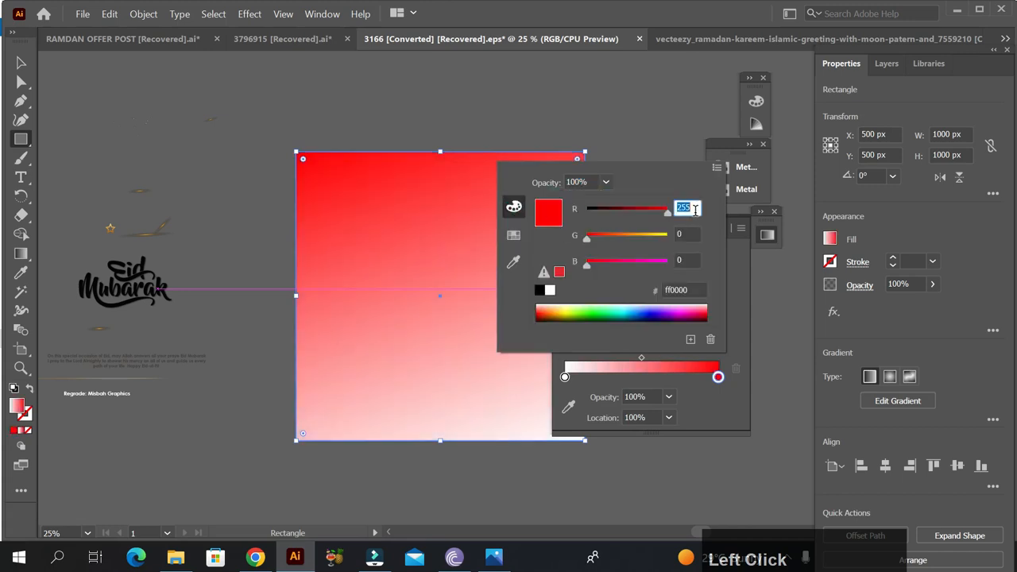
pyautogui.write('4')
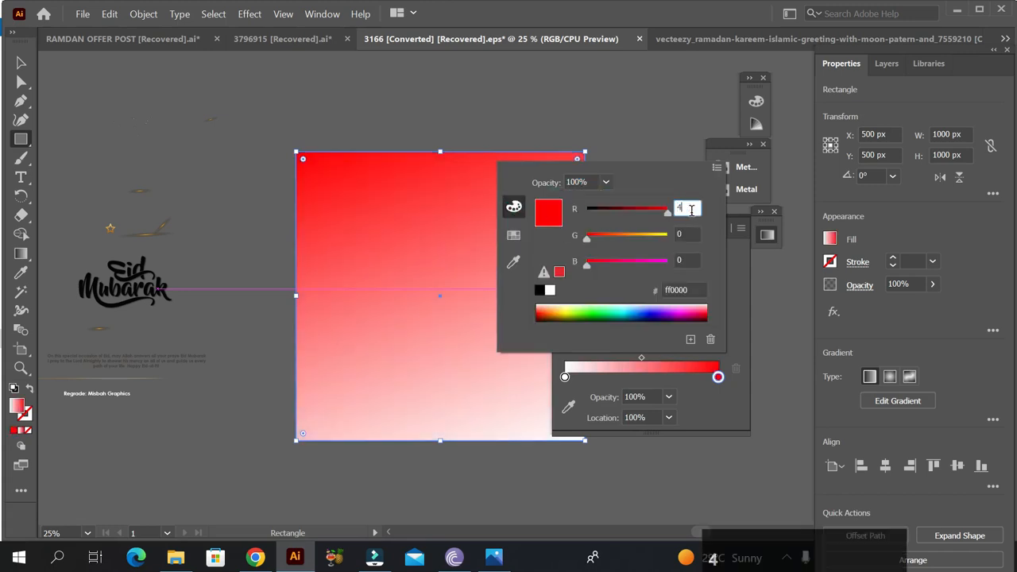
pyautogui.write('6')
pyautogui.press('Tab')
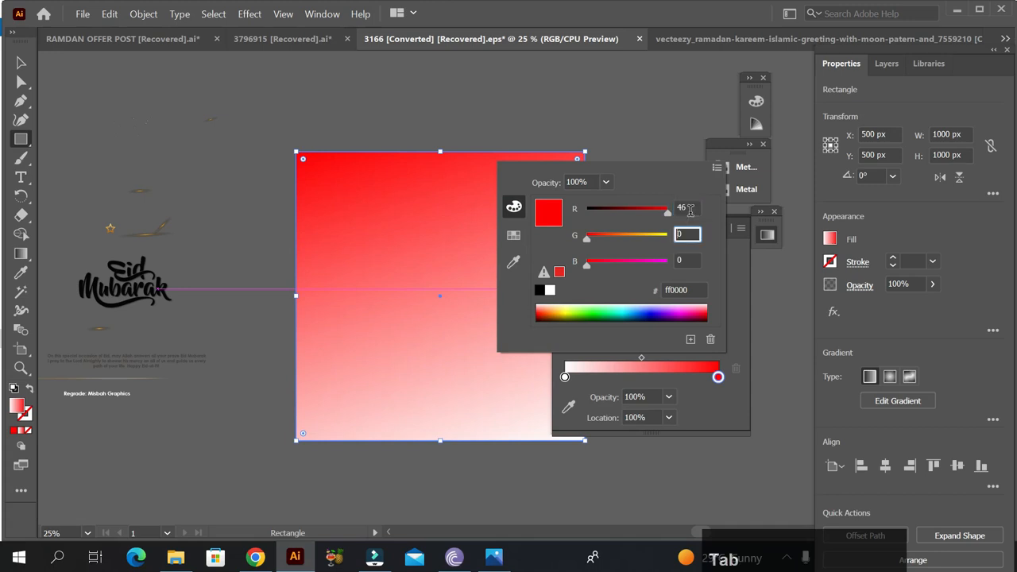
pyautogui.press('Tab')
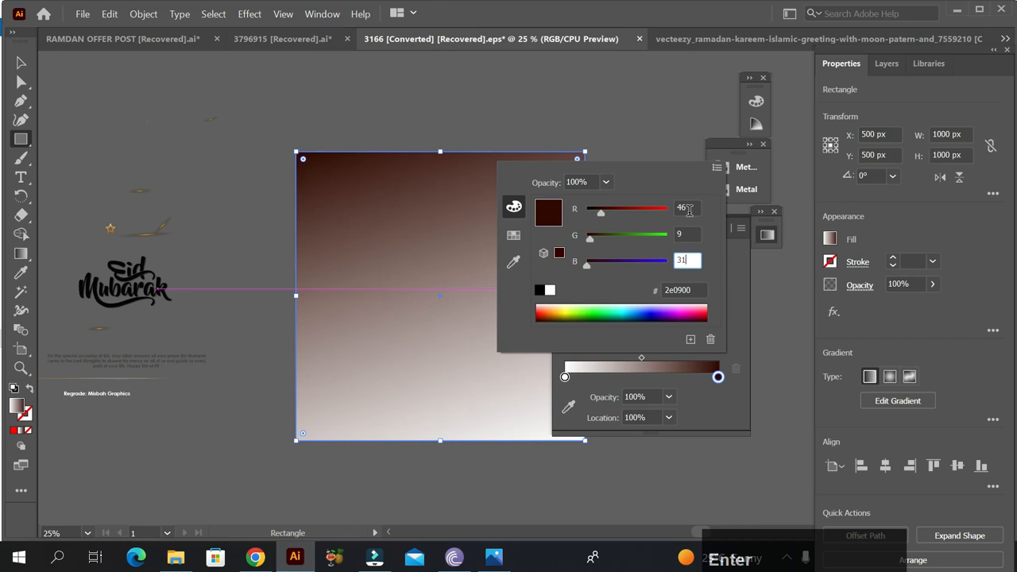
pyautogui.write('31')
pyautogui.press('Return')
# Recolour the gradient's white start stop with the dark red swatch.
pyautogui.click(565, 376)
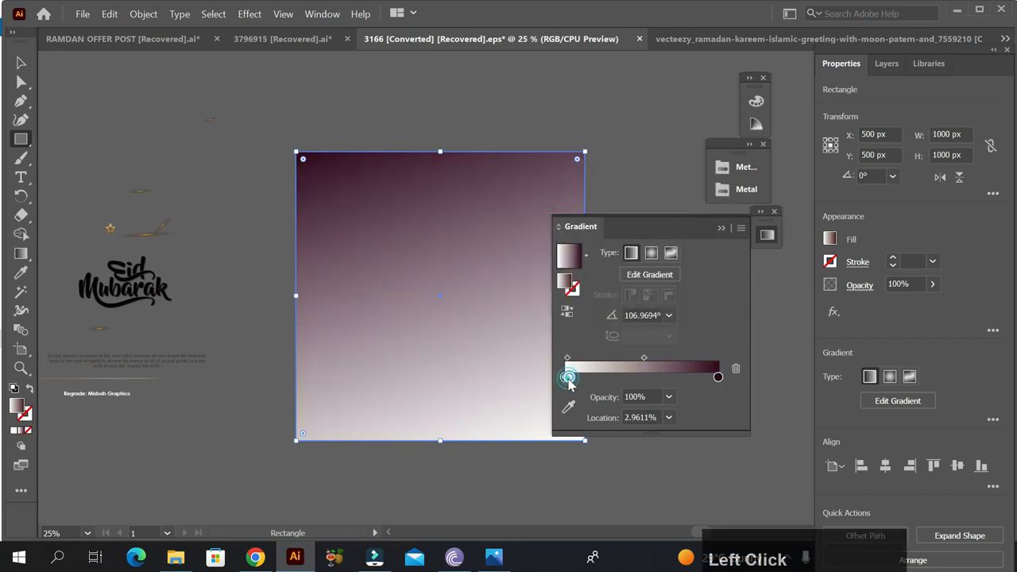
pyautogui.click(566, 376)
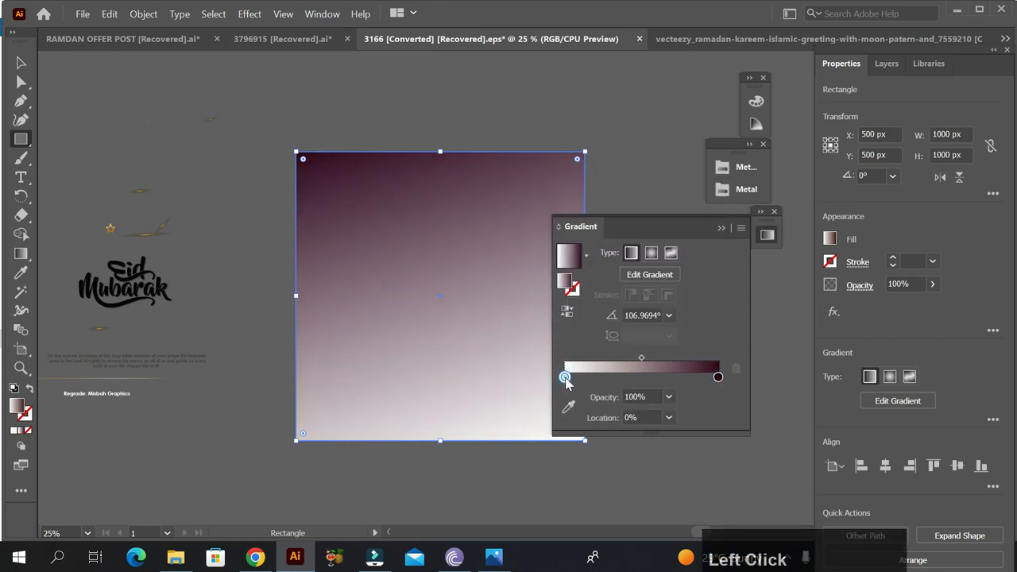
pyautogui.doubleClick(565, 377)
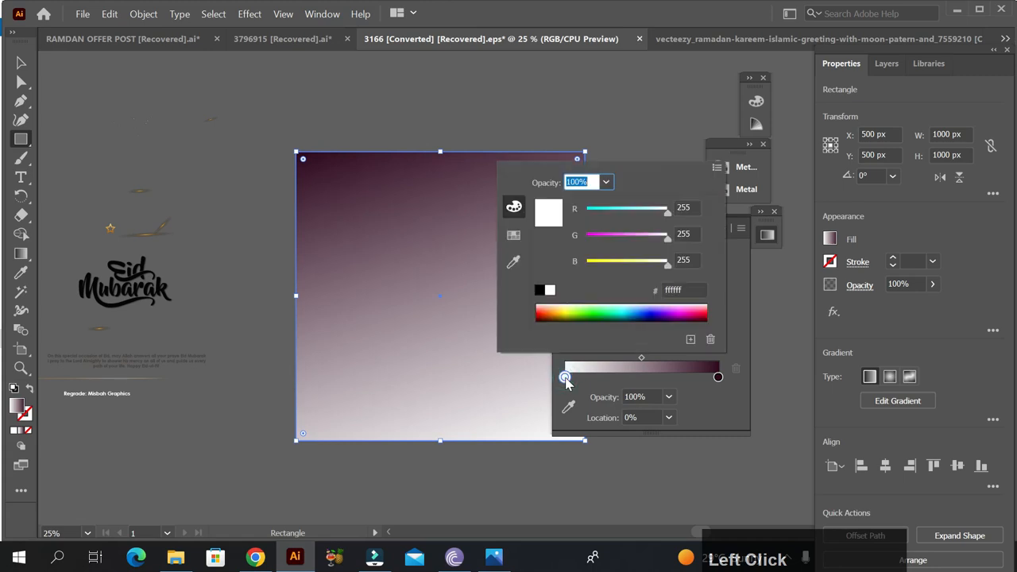
pyautogui.click(513, 236)
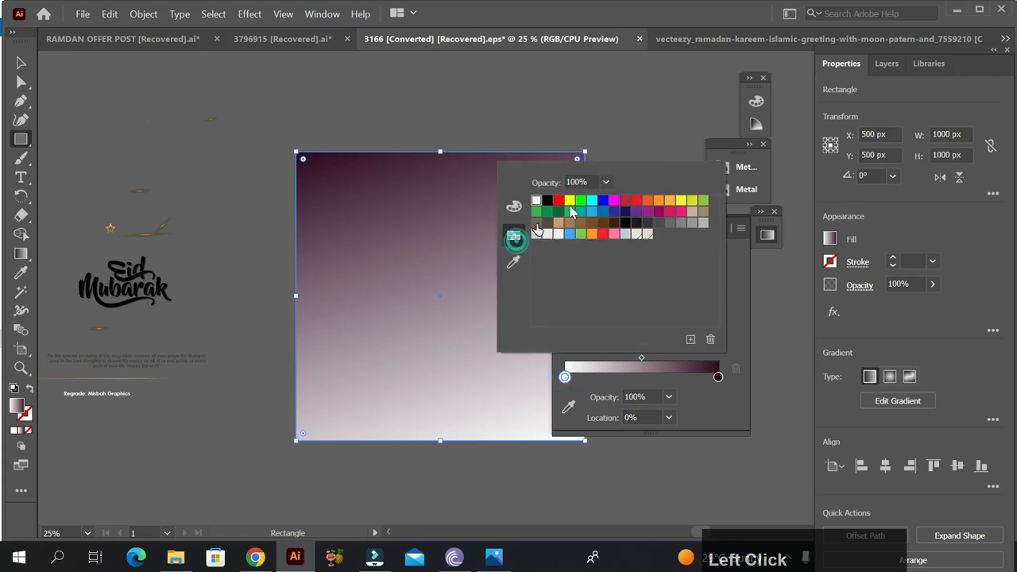
pyautogui.click(625, 202)
pyautogui.click(731, 310)
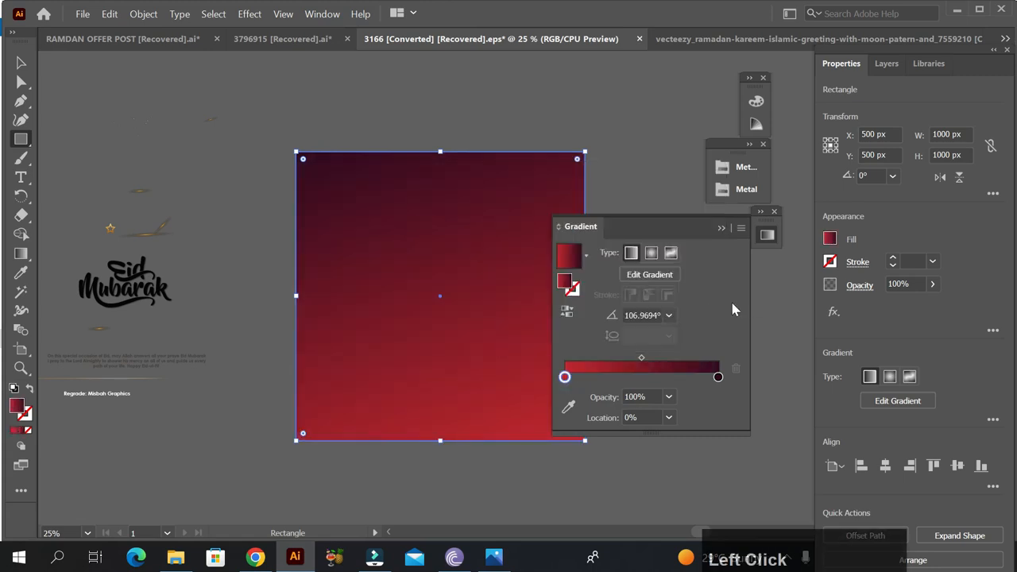
# Change the square's gradient to radial and shift its centre slightly down and to the right.
pyautogui.click(651, 253)
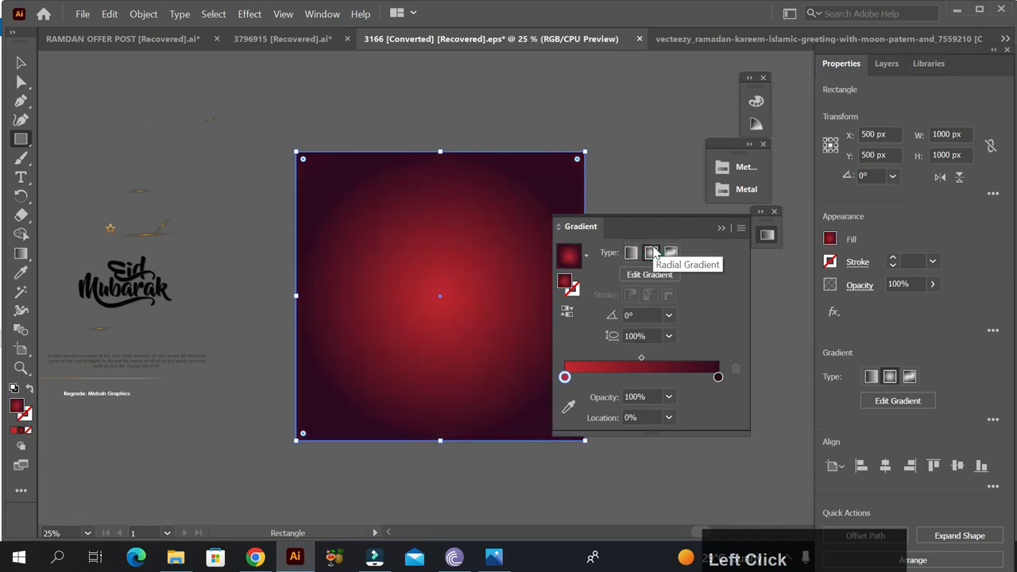
pyautogui.moveTo(659, 226); pyautogui.dragTo(763, 250)
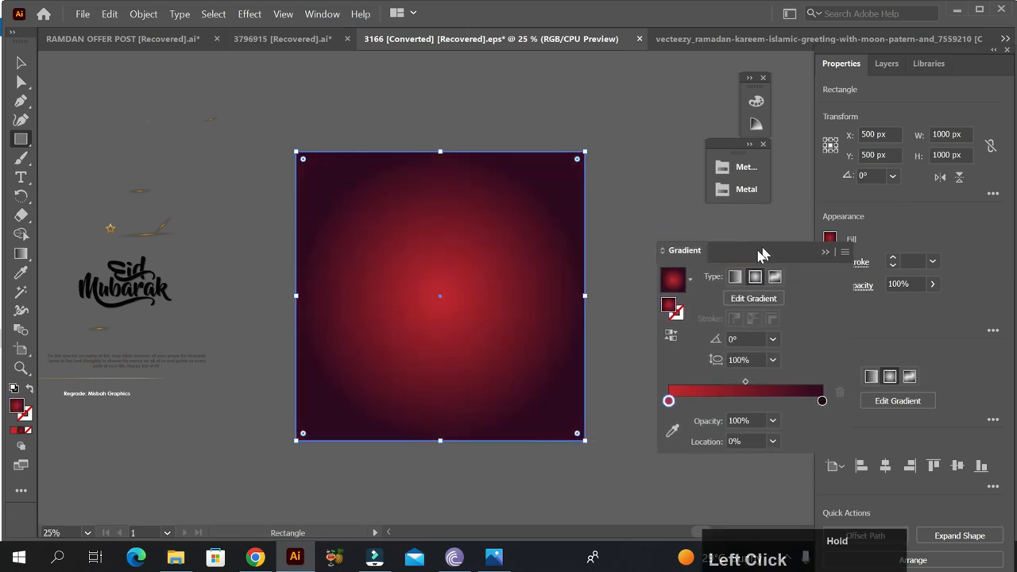
pyautogui.click(23, 64)
pyautogui.click(22, 254)
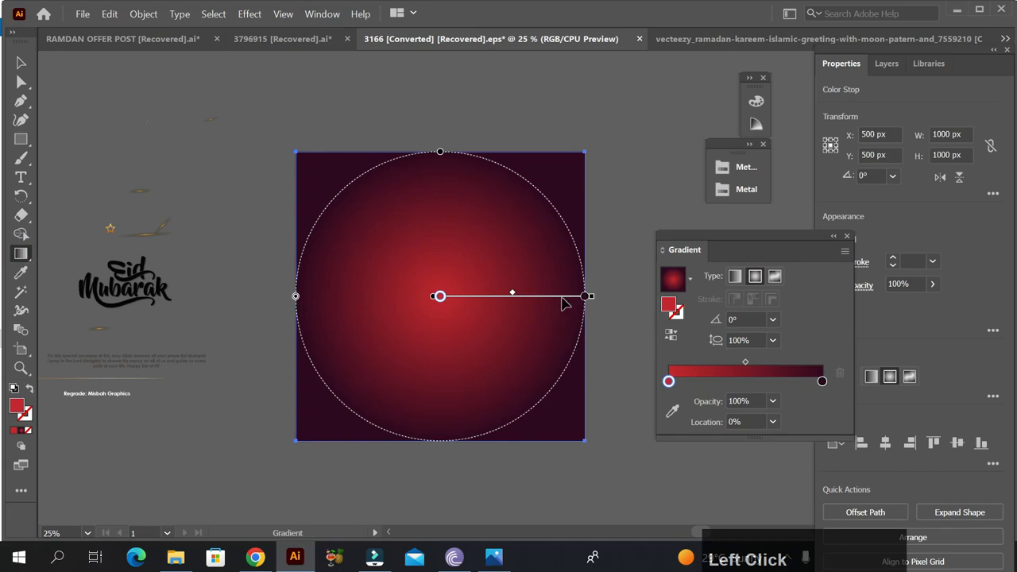
pyautogui.moveTo(562, 302); pyautogui.dragTo(567, 312)
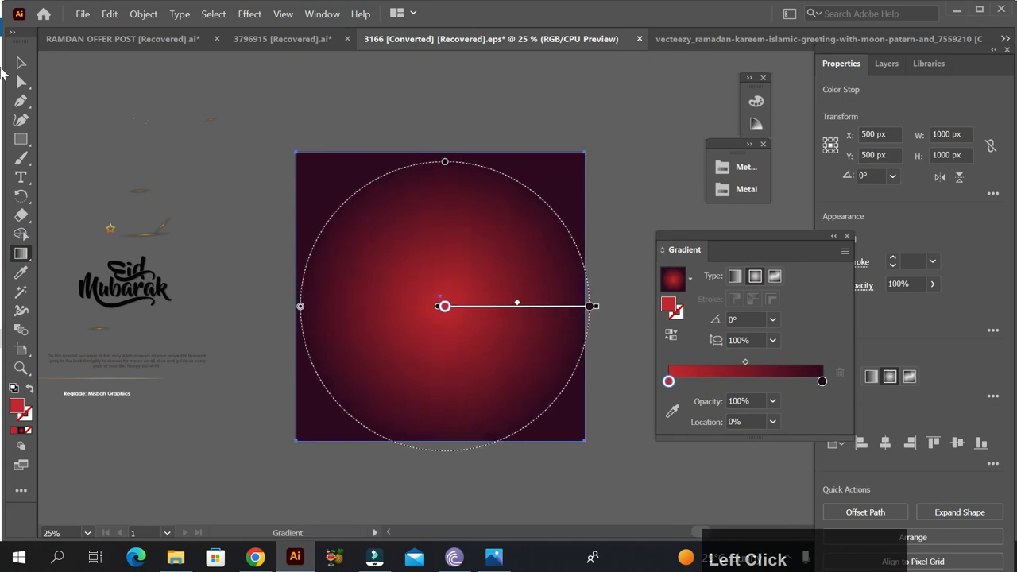
pyautogui.click(21, 63)
pyautogui.click(101, 86)
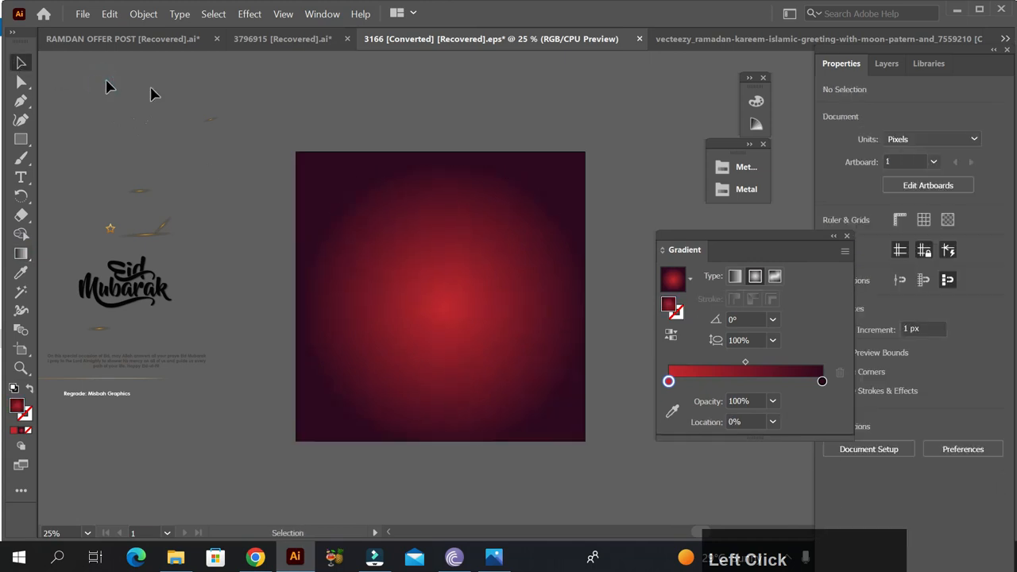
# Place the faint geometric pattern group over the gradient square and bring it to the front.
pyautogui.scroll(-1, 507, 229)
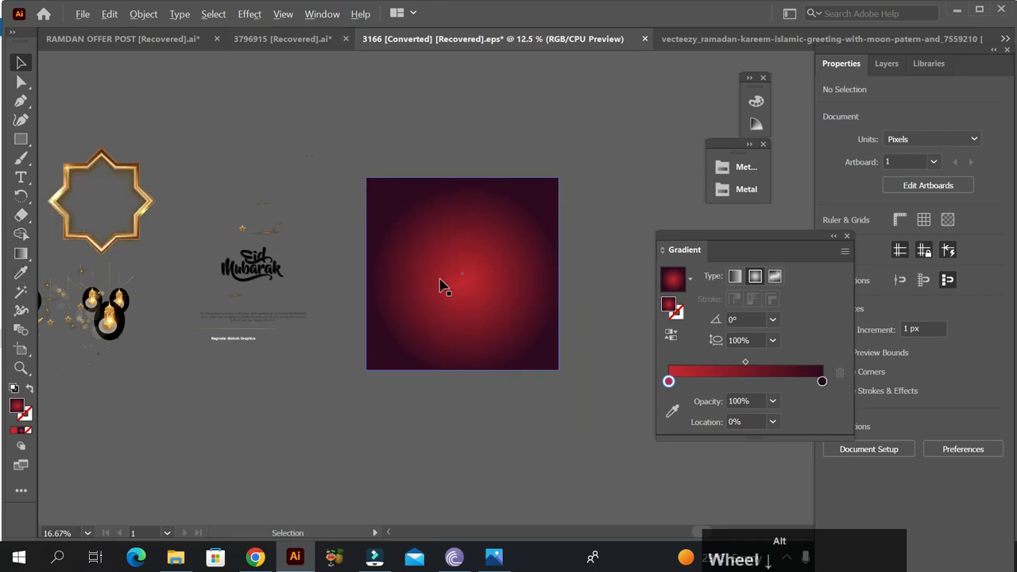
pyautogui.scroll(-1, 444, 286)
pyautogui.moveTo(56, 170); pyautogui.dragTo(612, 310)
pyautogui.scroll(1, 535, 167)
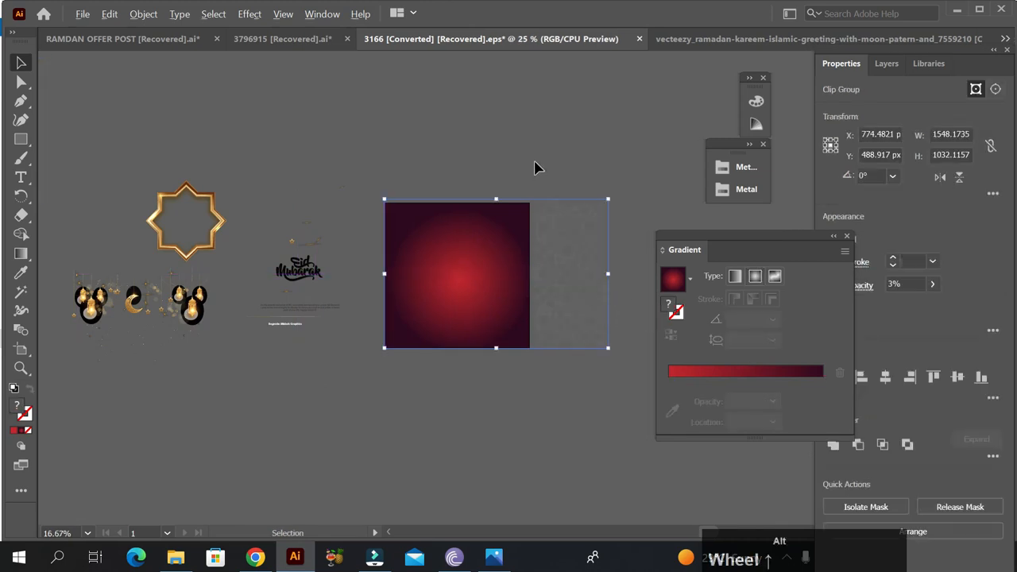
pyautogui.scroll(1, 536, 168)
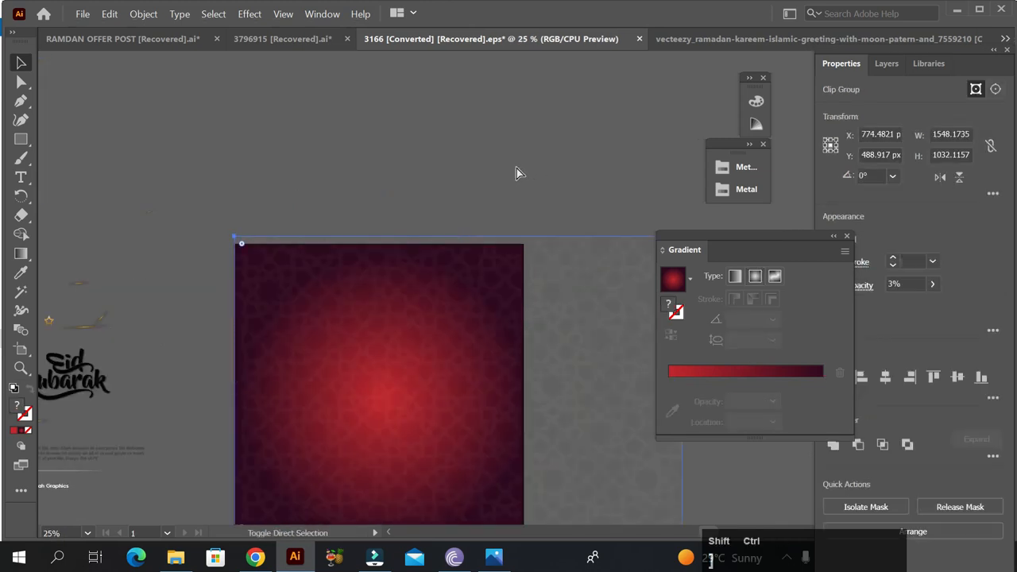
pyautogui.click(514, 166)
pyautogui.scroll(-2, 488, 191)
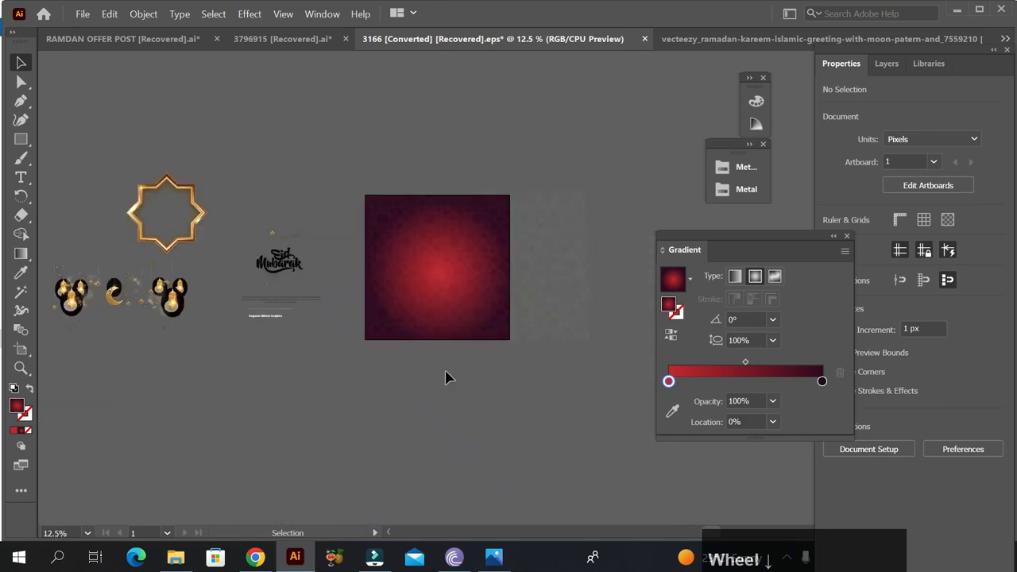
pyautogui.moveTo(444, 321); pyautogui.dragTo(412, 286)
pyautogui.scroll(2, 439, 217)
pyautogui.moveTo(497, 218); pyautogui.dragTo(486, 407)
pyautogui.hotkey('ctrl', 'z')
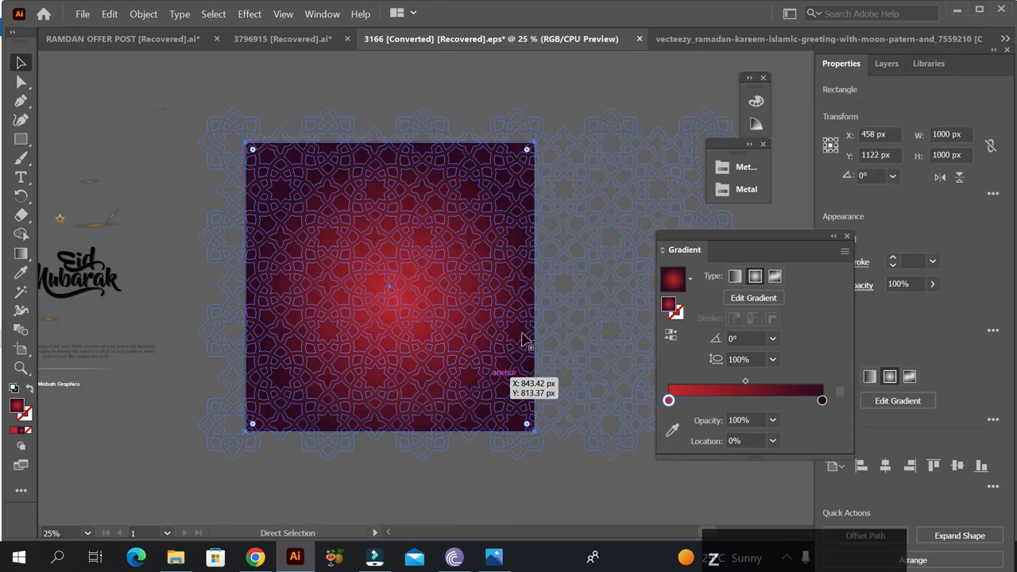
pyautogui.click(623, 300)
# Move the geometric pattern group off the square to the empty area below it.
pyautogui.scroll(-2, 461, 172)
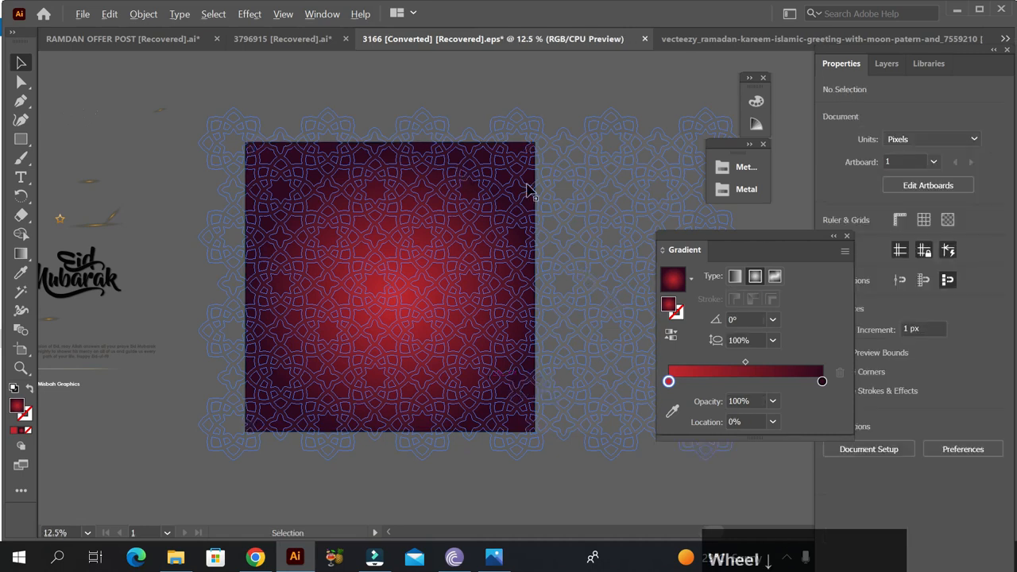
pyautogui.moveTo(538, 195); pyautogui.dragTo(535, 384)
pyautogui.scroll(2, 450, 185)
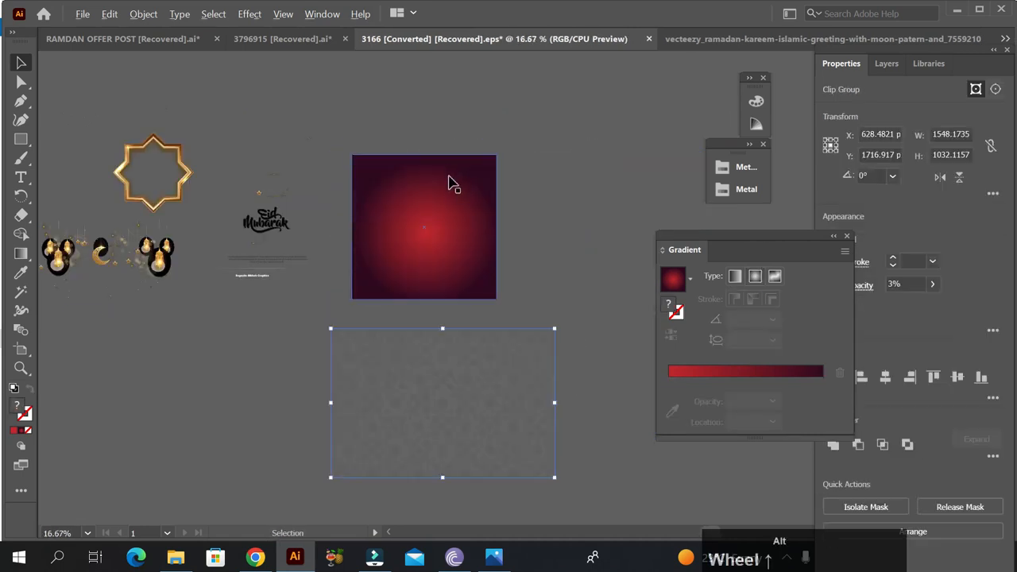
# Widen the square's radial gradient and adjust its stops, with the maroon stop at about 84.66%.
pyautogui.click(448, 191)
pyautogui.click(21, 253)
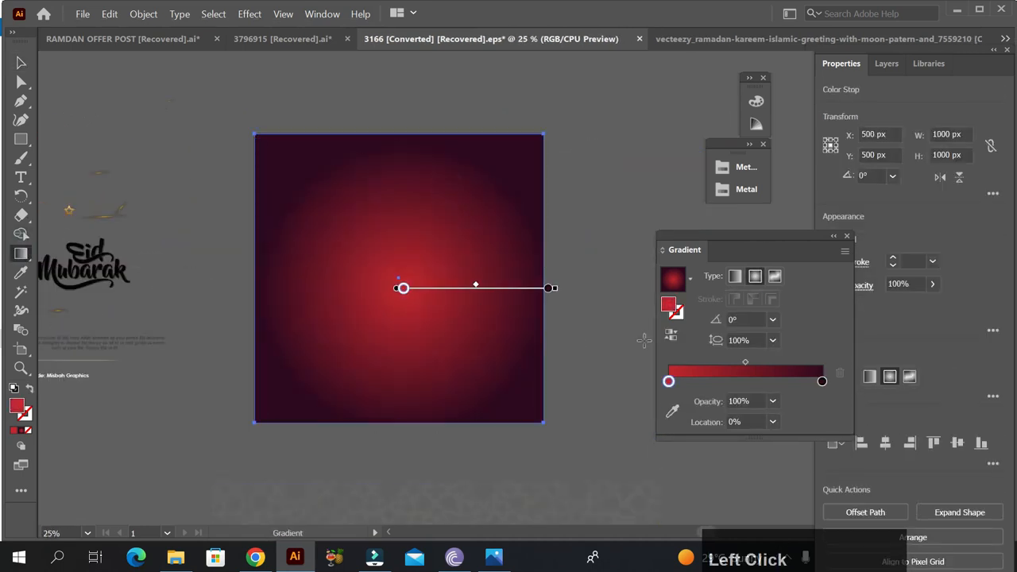
pyautogui.click(747, 362)
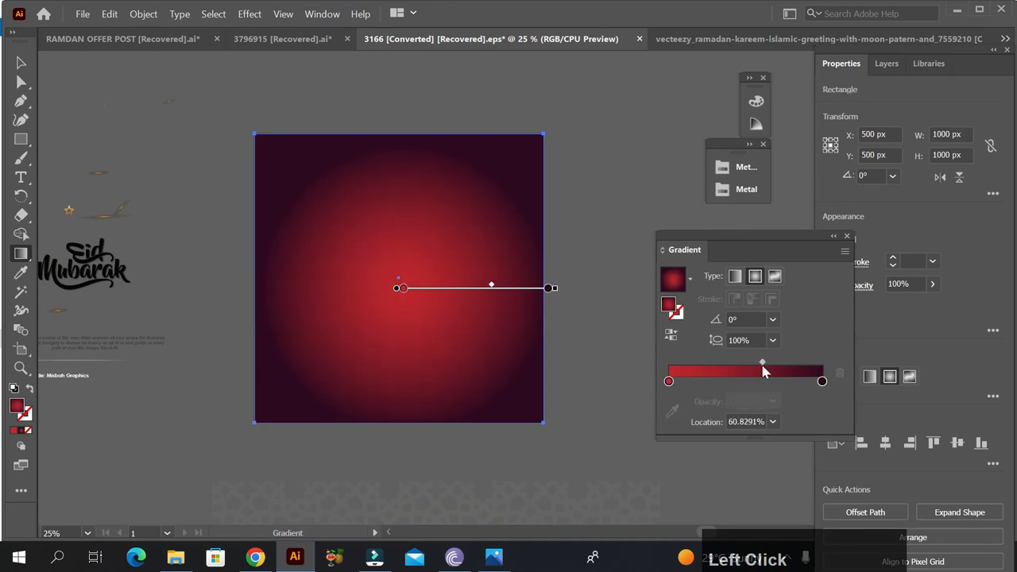
pyautogui.moveTo(548, 289)
pyautogui.mouseDown()
pyautogui.moveTo(526, 290)
pyautogui.moveTo(603, 290)
pyautogui.mouseUp()
pyautogui.click(20, 65)
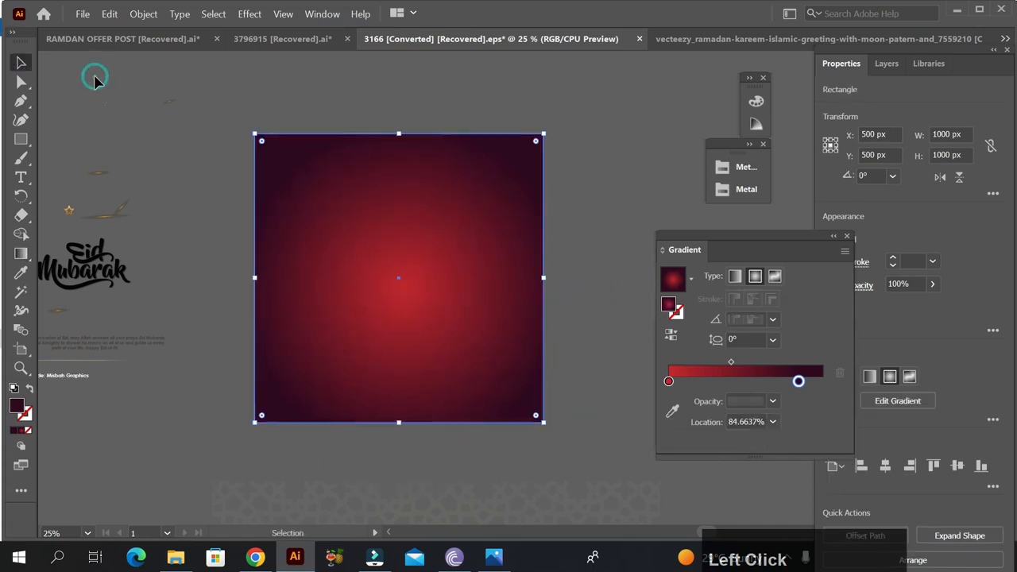
pyautogui.click(245, 122)
# Move the geometric pattern group back over the square and set its opacity to 2%.
pyautogui.keyDown('alt'); pyautogui.scroll(-1, 246, 122); pyautogui.keyUp('alt')
pyautogui.moveTo(382, 389); pyautogui.dragTo(427, 211)
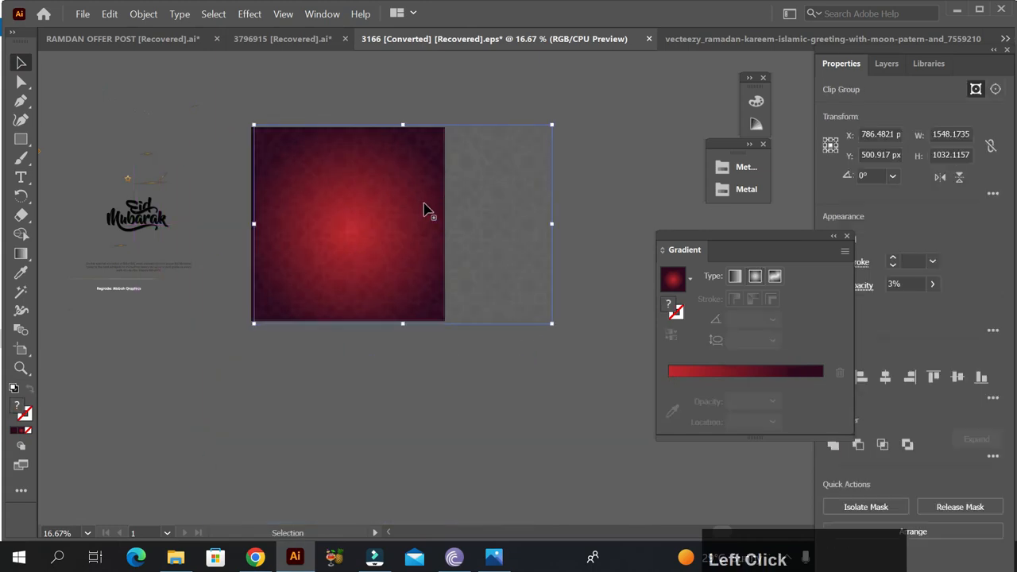
pyautogui.keyDown('alt'); pyautogui.scroll(1, 411, 191); pyautogui.keyUp('alt')
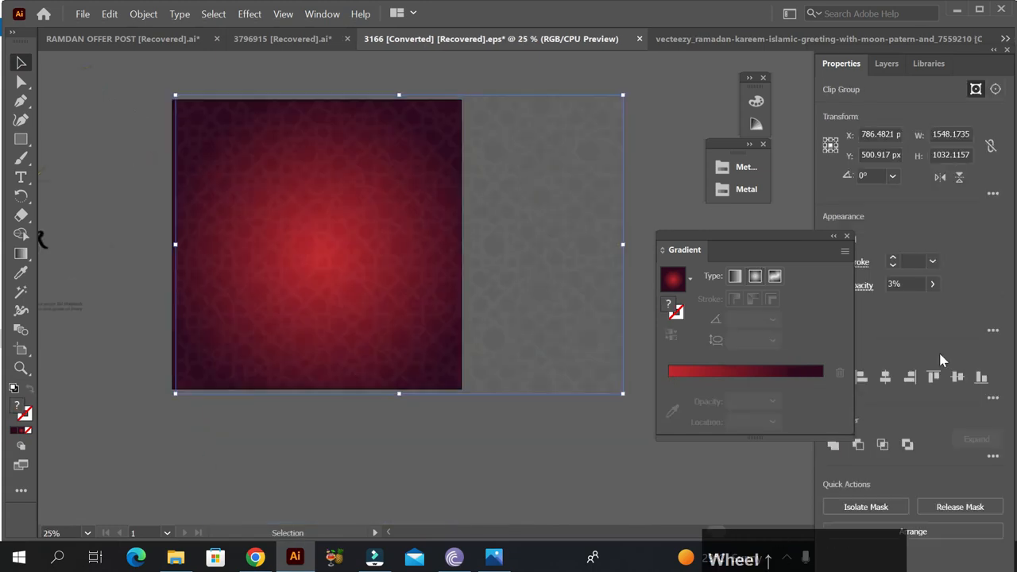
pyautogui.click(932, 283)
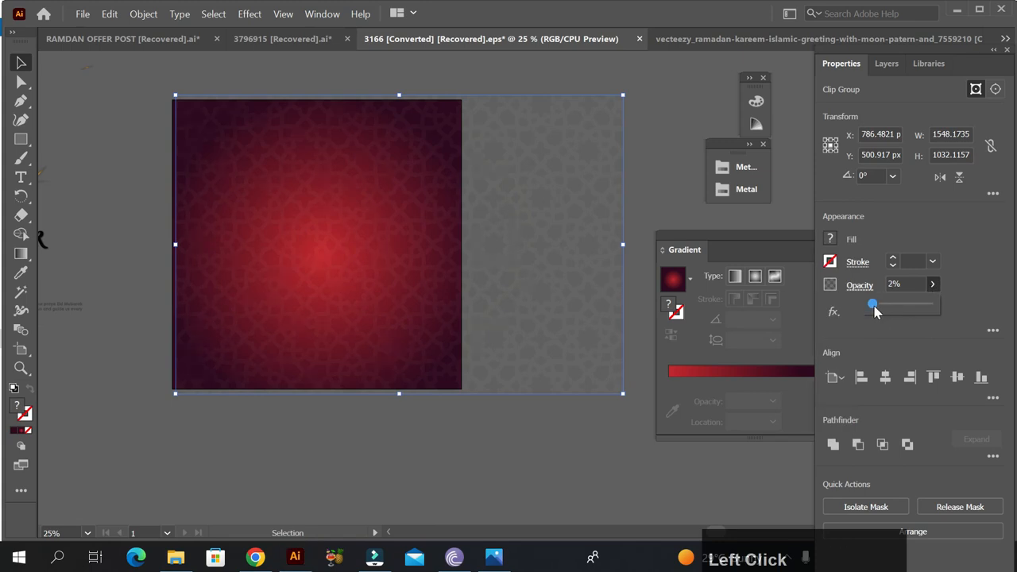
pyautogui.click(404, 251)
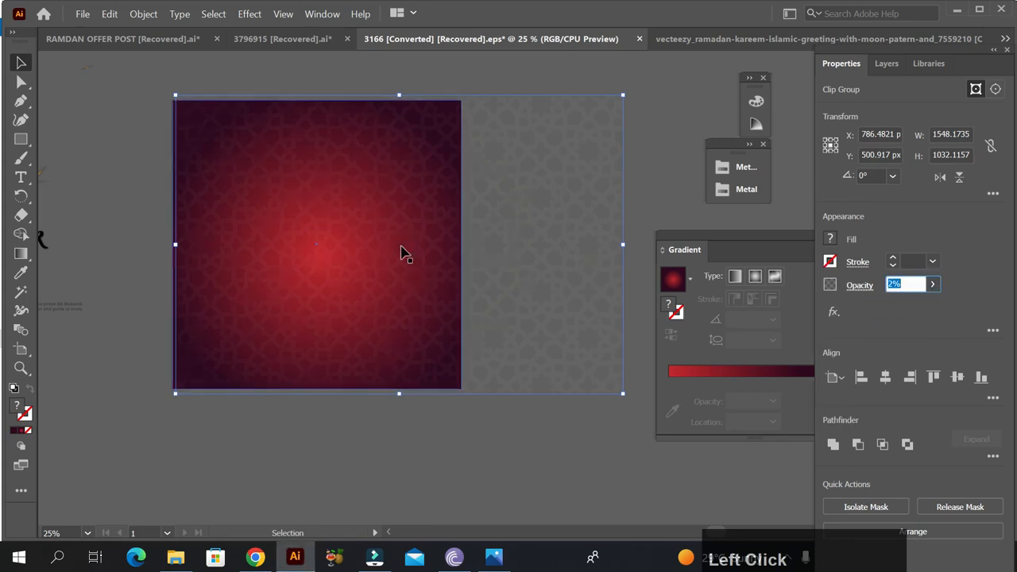
pyautogui.moveTo(404, 252); pyautogui.dragTo(403, 246)
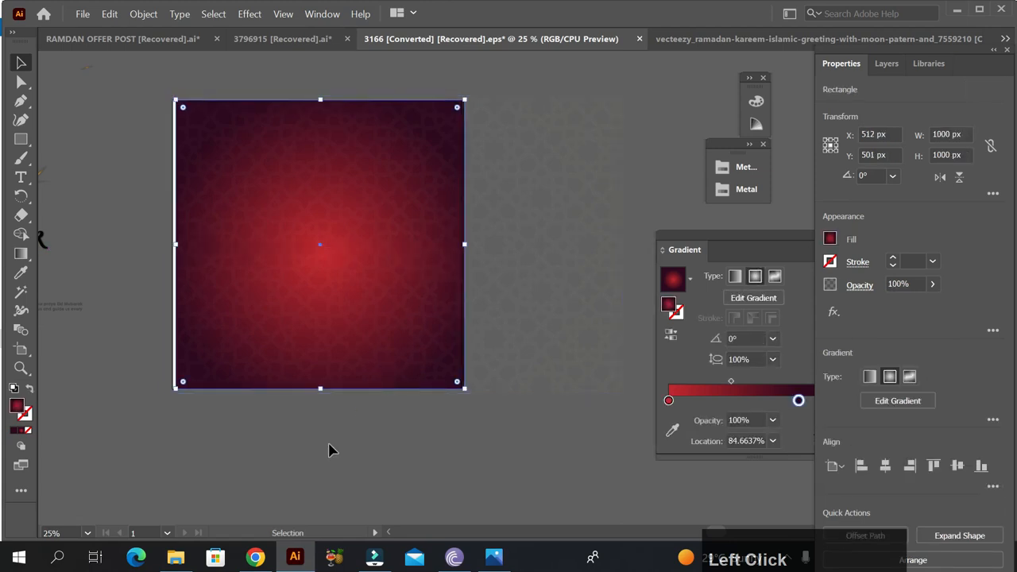
pyautogui.click(329, 450)
pyautogui.hotkey('ctrl', 'z')
pyautogui.click(328, 455)
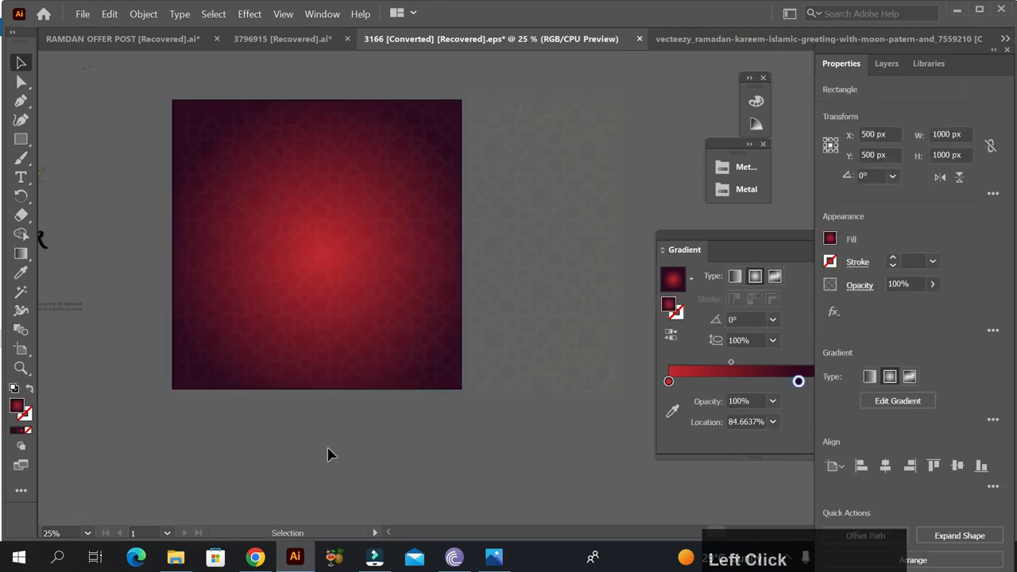
# Select all the hanging lantern, moon and sparkle decorations and move them onto the upper part of the square.
pyautogui.scroll(-1, 365, 450)
pyautogui.moveTo(218, 400); pyautogui.dragTo(463, 389)
pyautogui.moveTo(143, 410); pyautogui.dragTo(173, 363)
pyautogui.scroll(-1, 150, 358)
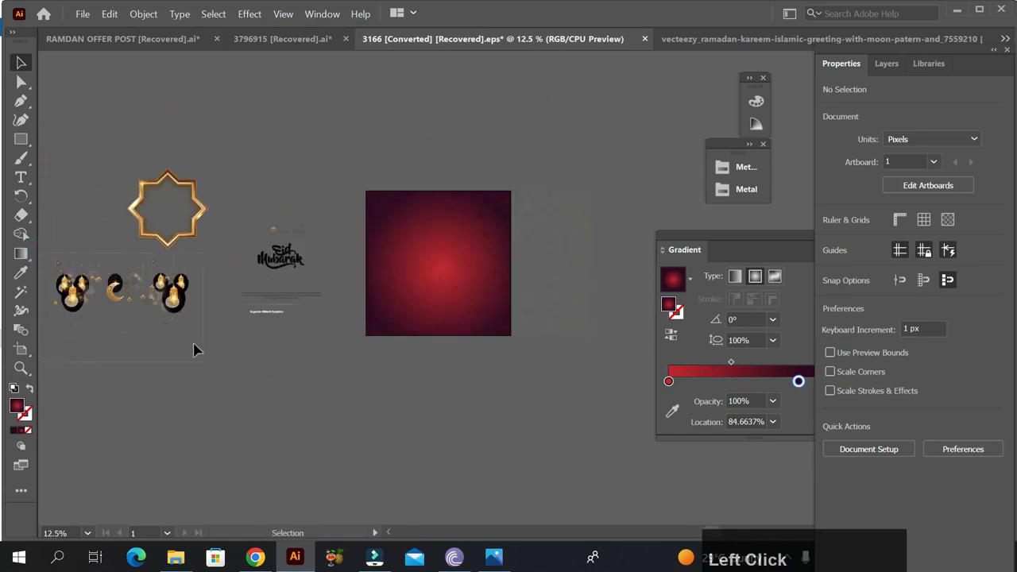
pyautogui.moveTo(195, 350); pyautogui.dragTo(169, 313)
pyautogui.click(190, 373)
pyautogui.moveTo(186, 311); pyautogui.dragTo(484, 240)
pyautogui.scroll(1, 484, 239)
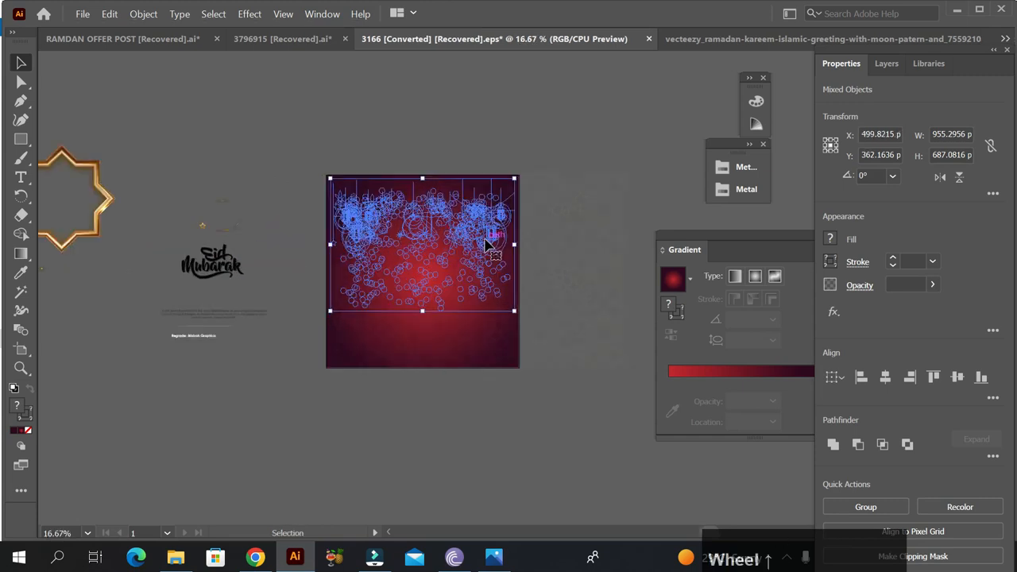
pyautogui.hotkey('ctrl', 'shift')
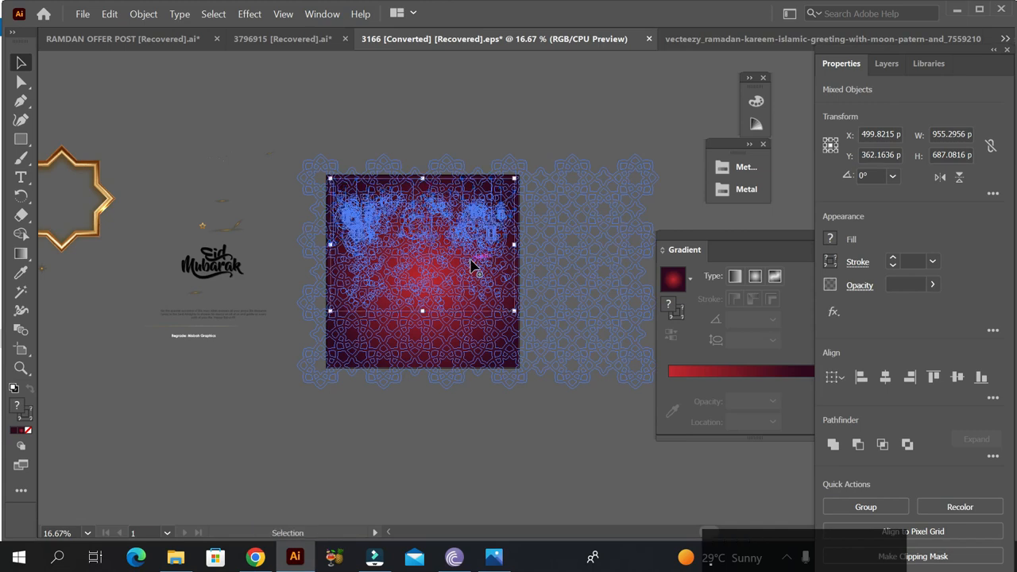
pyautogui.click(504, 425)
pyautogui.press('ctrl')
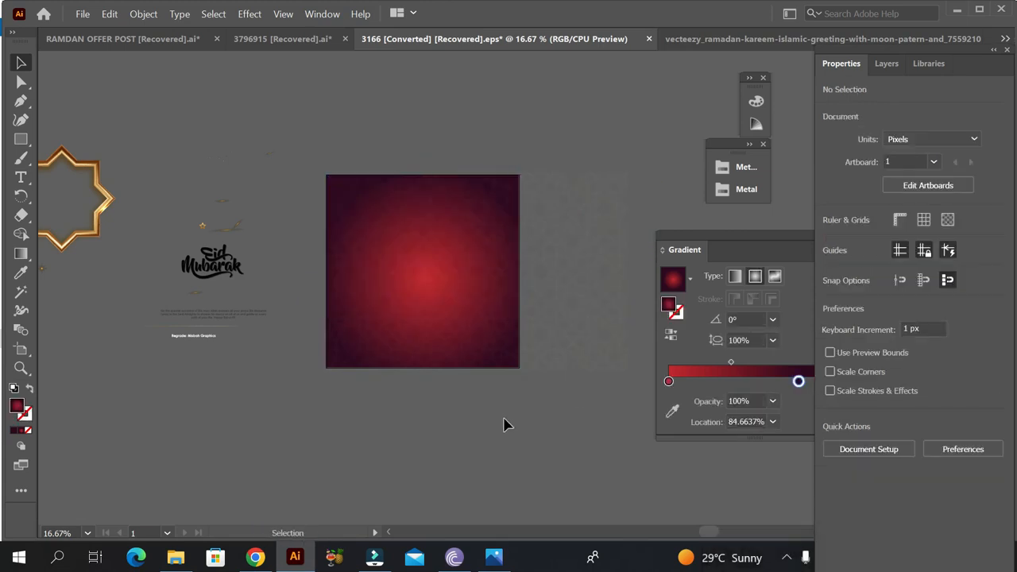
pyautogui.scroll(-1, 504, 425)
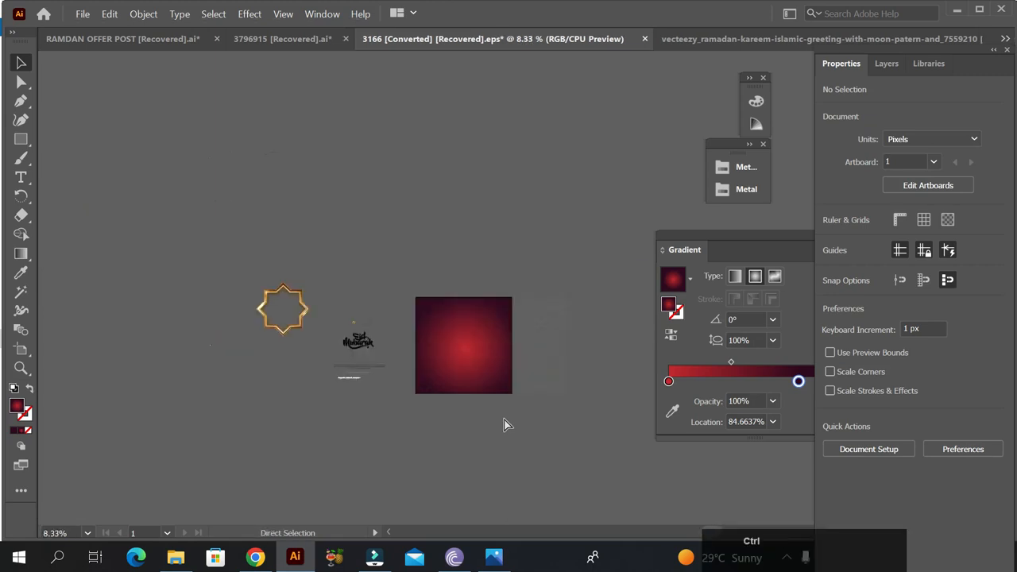
pyautogui.hotkey('ctrl', 'z')
# Place the hanging lantern, moon and sparkle decorations on the square's upper part and bring them to the front.
pyautogui.moveTo(287, 371); pyautogui.dragTo(493, 331)
pyautogui.scroll(1, 493, 331)
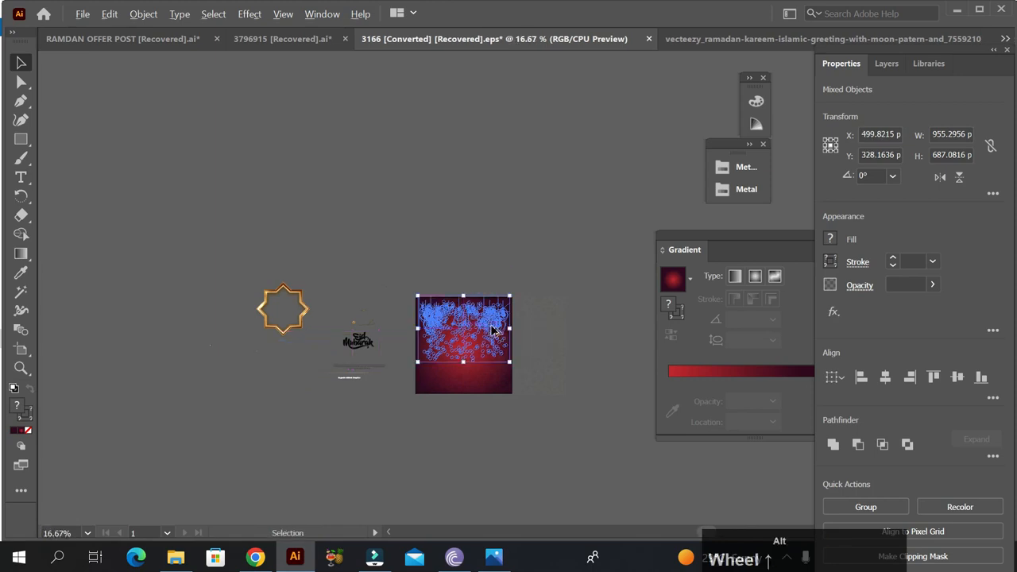
pyautogui.scroll(1, 493, 330)
pyautogui.rightClick(493, 331)
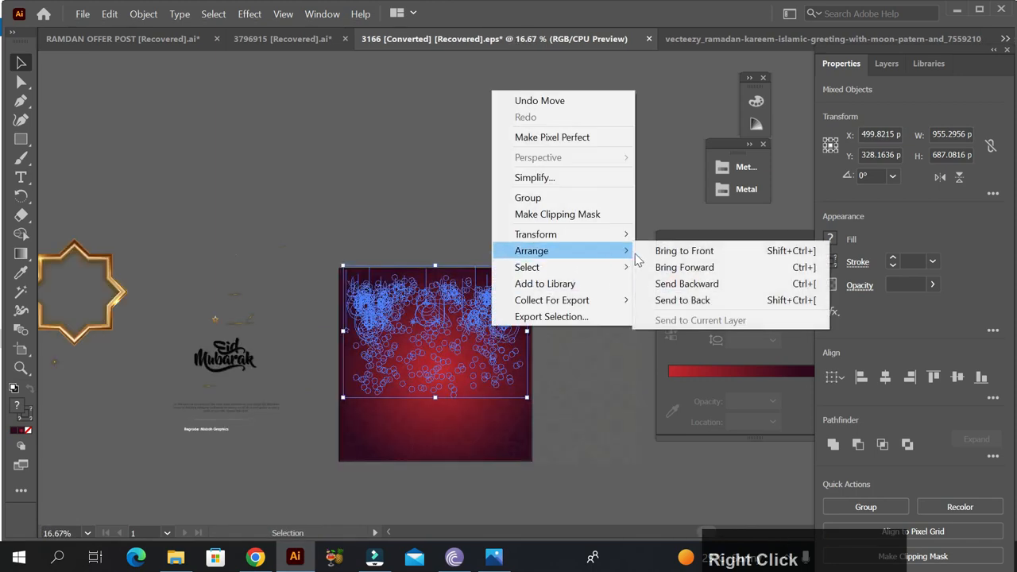
pyautogui.click(645, 252)
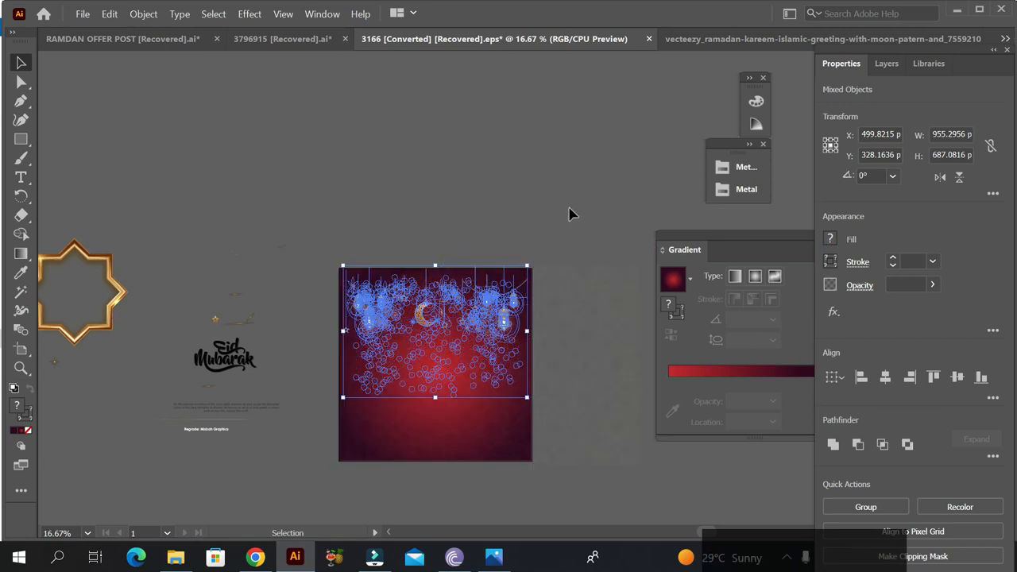
# Lock the faint geometric pattern group that covers the square.
pyautogui.click(602, 227)
pyautogui.moveTo(599, 389); pyautogui.dragTo(600, 390)
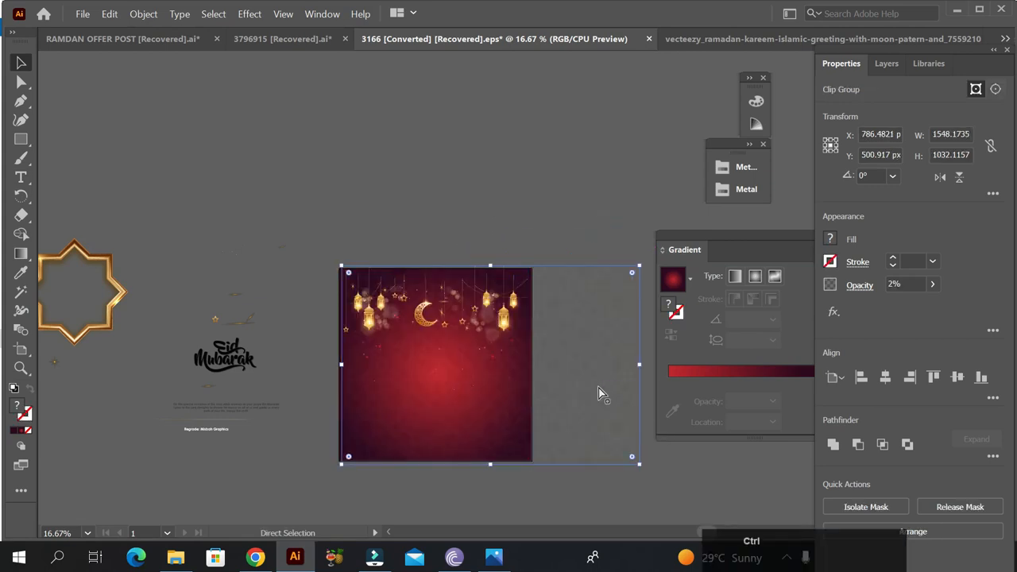
pyautogui.hotkey('ctrl', '2')
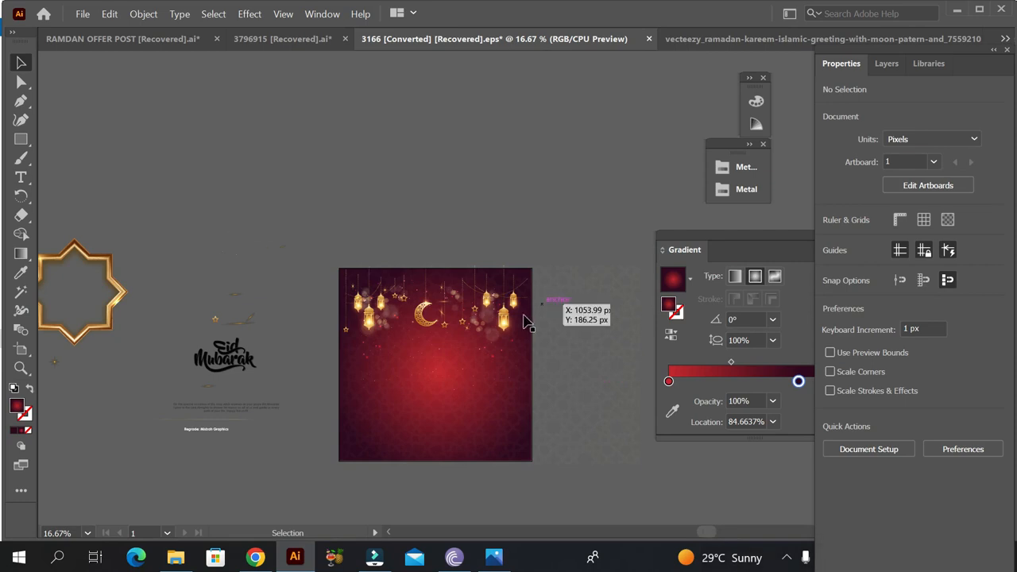
# Select the hanging decorations without the far-left star and move them up so their strings extend past the square's upper edge.
pyautogui.scroll(2, 495, 334)
pyautogui.click(429, 205)
pyautogui.moveTo(429, 205); pyautogui.dragTo(135, 314)
pyautogui.moveTo(457, 332); pyautogui.dragTo(474, 319)
pyautogui.hotkey('ctrl', 'z')
pyautogui.keyDown('shift'); pyautogui.click(425, 482); pyautogui.keyUp('shift')
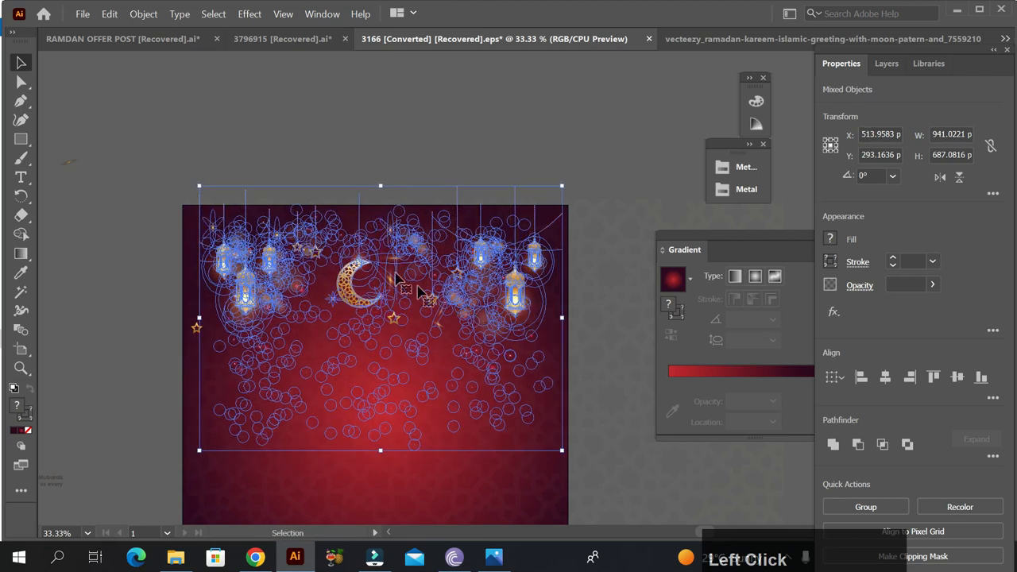
pyautogui.click(365, 128)
# Move the gold eight-pointed star frame onto the square below the moon and bring it to the front.
pyautogui.scroll(-1, 365, 128)
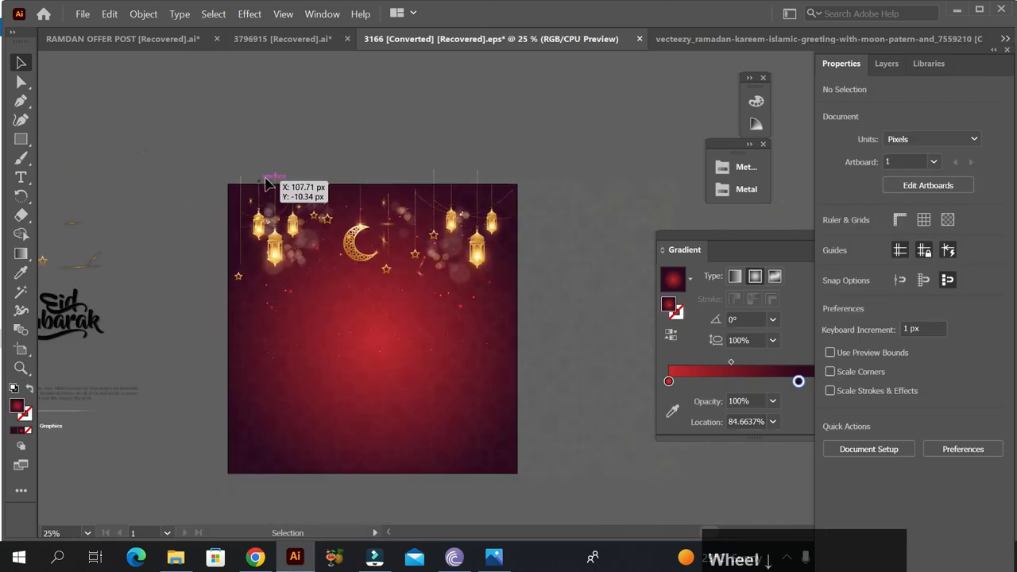
pyautogui.moveTo(170, 198); pyautogui.dragTo(214, 200)
pyautogui.scroll(-1, 191, 241)
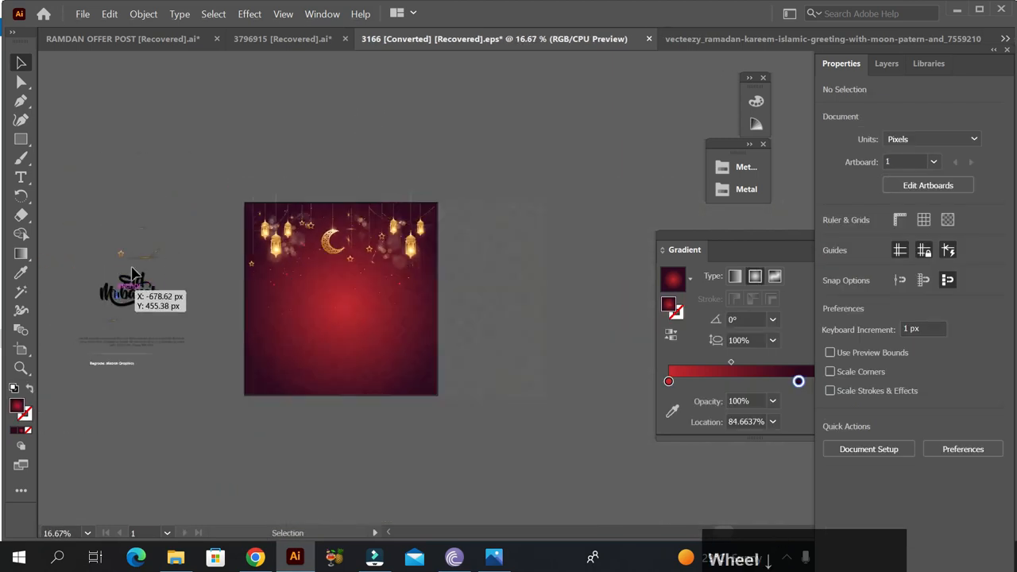
pyautogui.moveTo(68, 273); pyautogui.dragTo(147, 189)
pyautogui.moveTo(147, 152); pyautogui.dragTo(480, 329)
pyautogui.scroll(2, 480, 312)
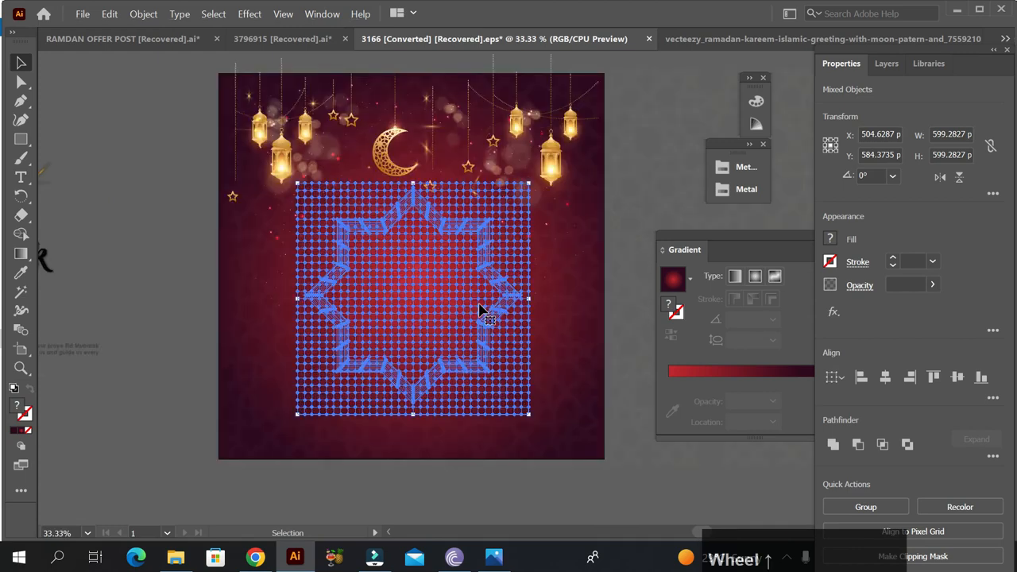
pyautogui.rightClick(494, 356)
pyautogui.moveTo(549, 276)
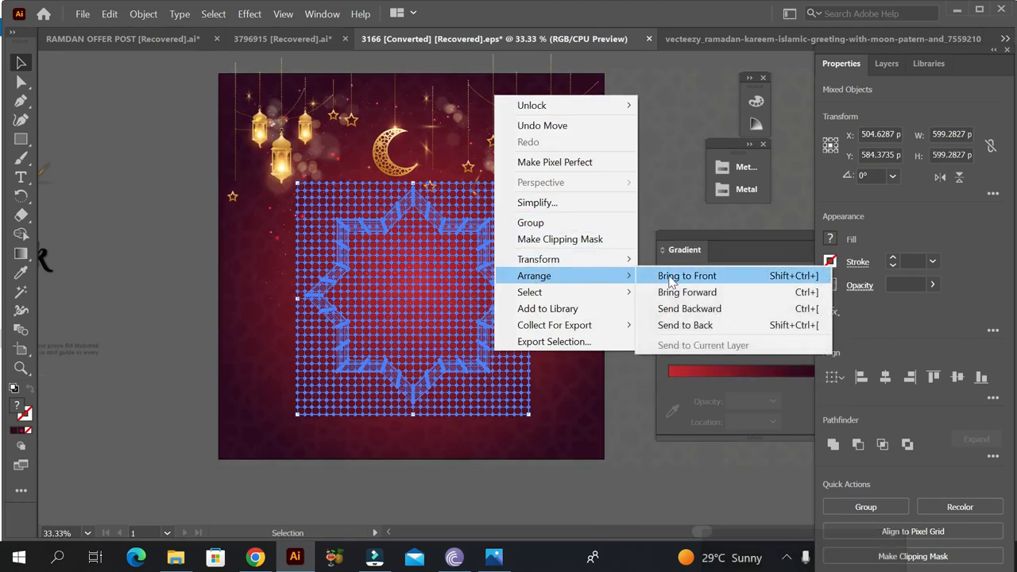
pyautogui.click(672, 278)
pyautogui.click(640, 216)
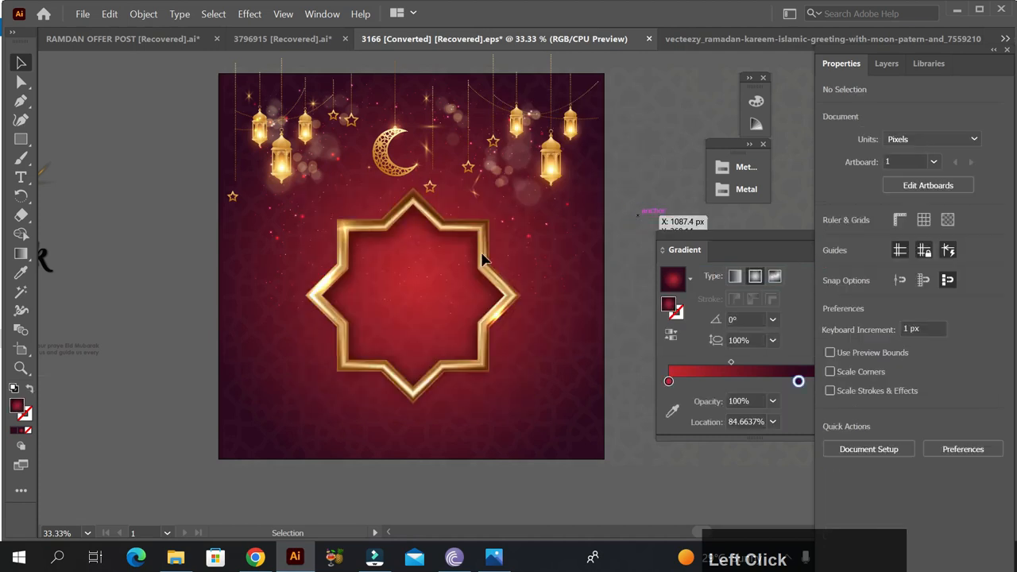
# Move the black "Eid Mubarak" lettering into the middle of the gold star frame and bring it to the front.
pyautogui.scroll(-2, 91, 307)
pyautogui.press('space')
pyautogui.moveTo(87, 298); pyautogui.dragTo(338, 290)
pyautogui.rightClick(338, 290)
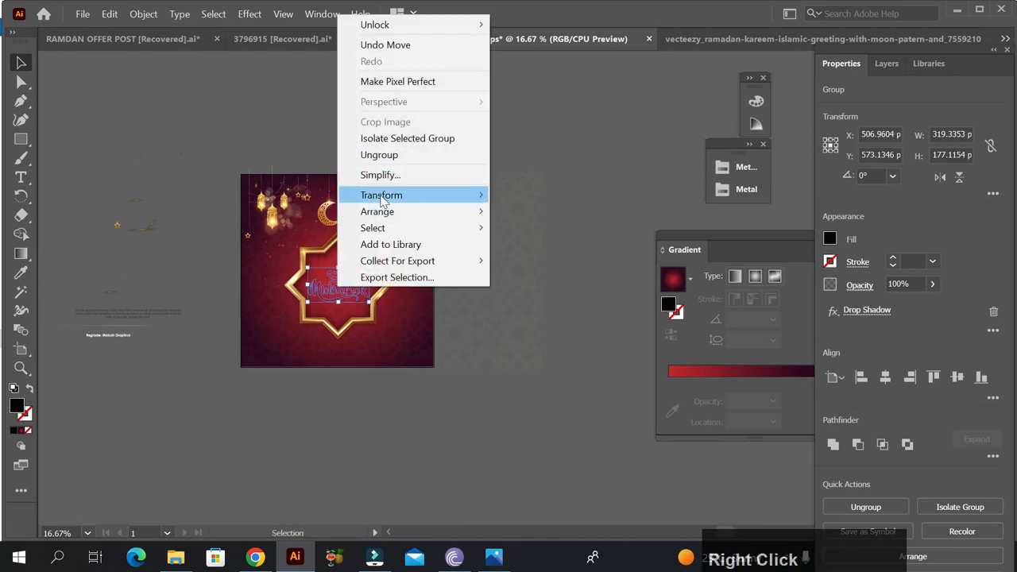
pyautogui.moveTo(416, 213)
pyautogui.click(521, 225)
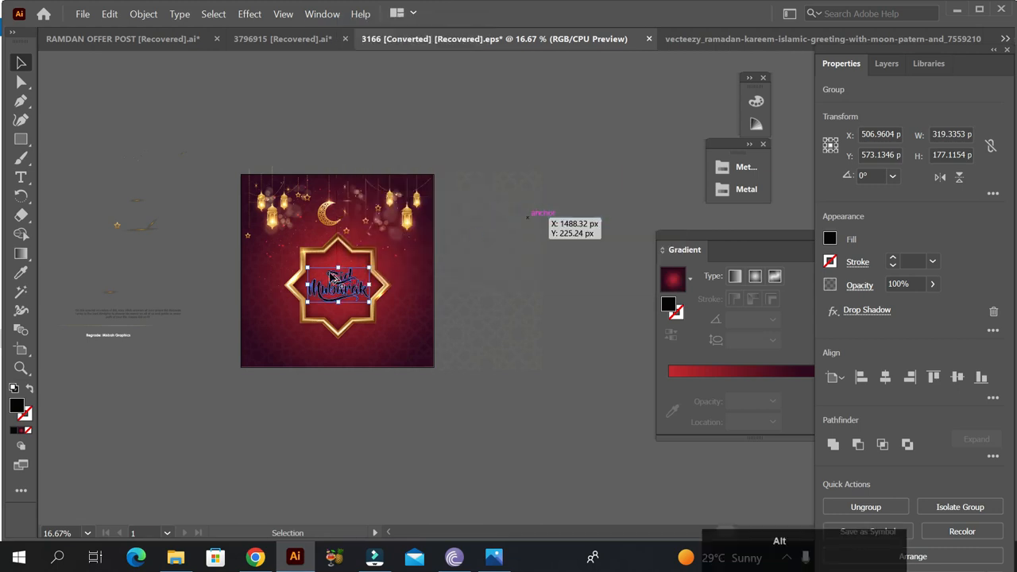
# Fill the "Eid Mubarak" lettering with the Polished Brass gradient from the Metals swatches.
pyautogui.scroll(1, 338, 278)
pyautogui.click(724, 191)
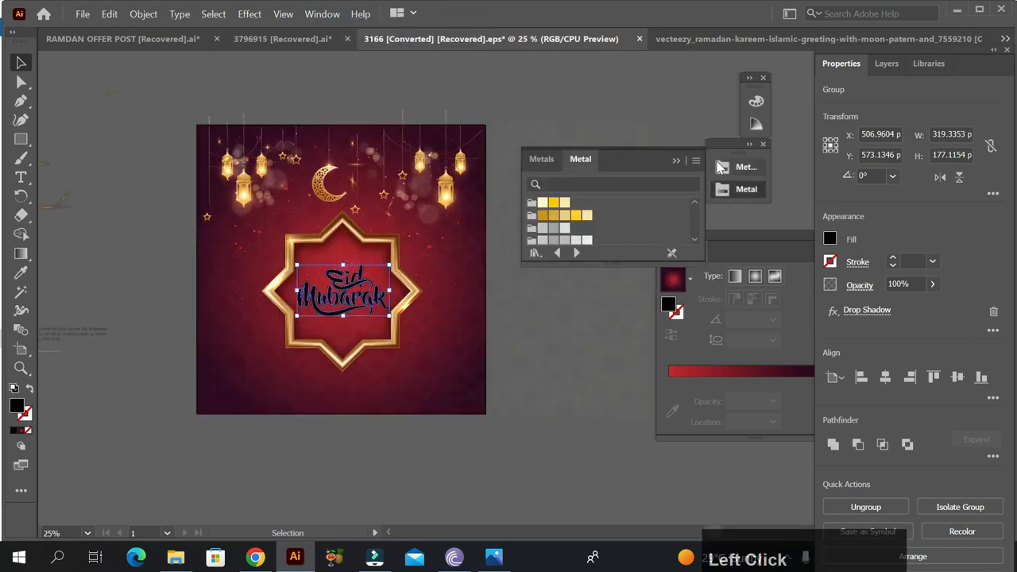
pyautogui.click(718, 166)
pyautogui.click(645, 205)
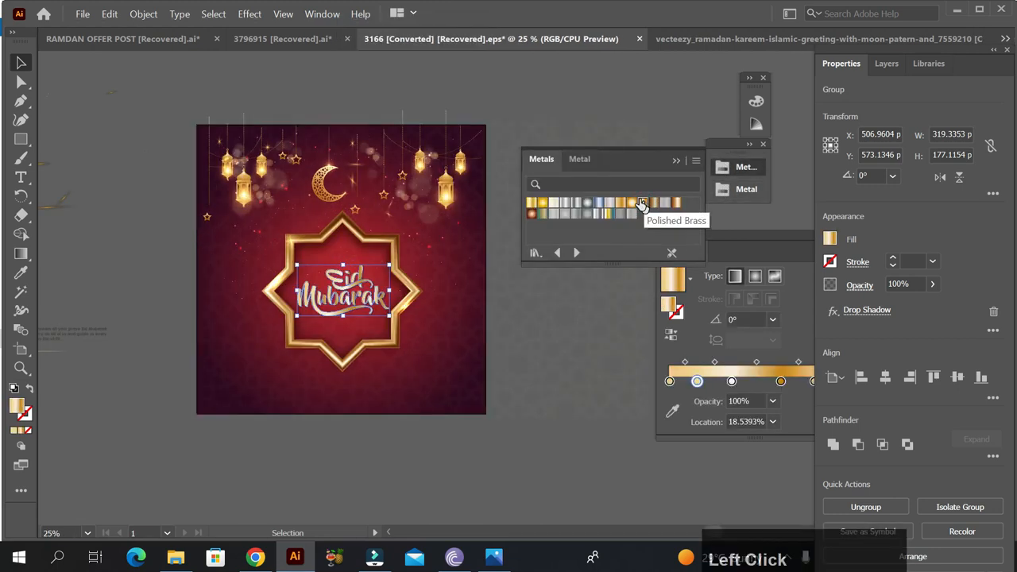
pyautogui.click(622, 114)
pyautogui.click(701, 167)
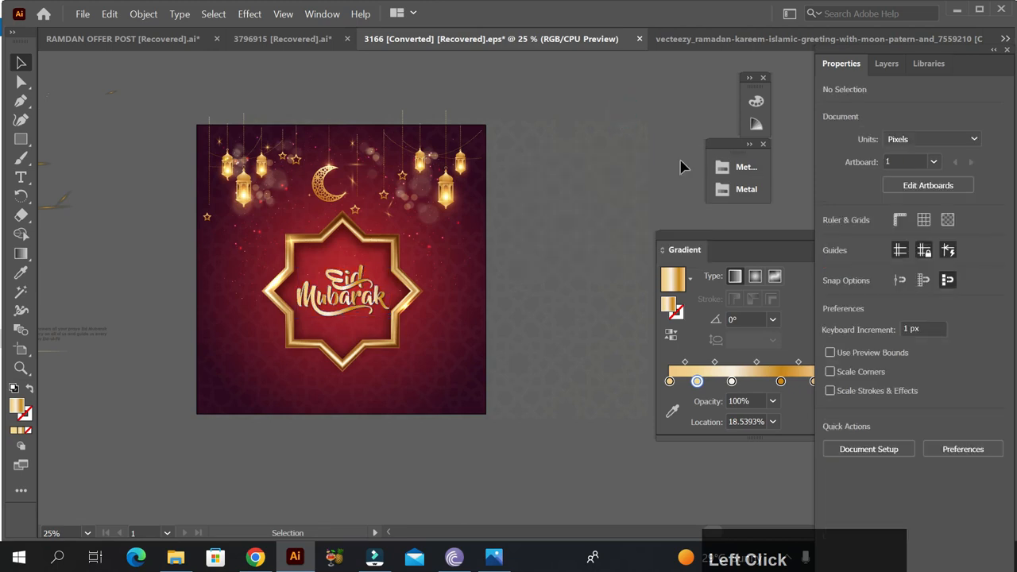
# Move the greeting paragraph onto the square just below the gold star frame and bring it to the front.
pyautogui.scroll(-2, 314, 319)
pyautogui.moveTo(179, 329); pyautogui.dragTo(337, 352)
pyautogui.scroll(1, 337, 353)
pyautogui.press('ctrl')
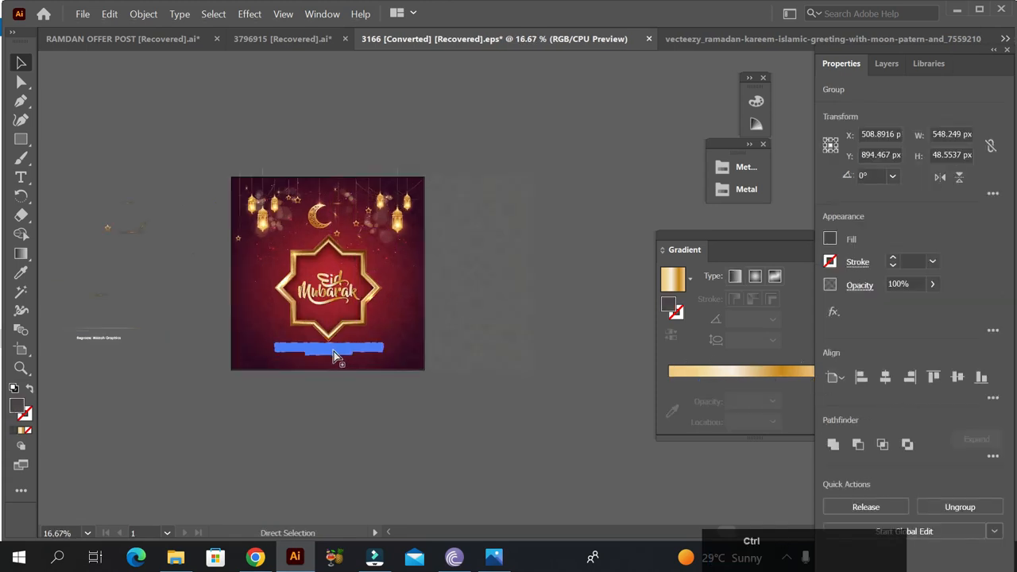
pyautogui.click(334, 352)
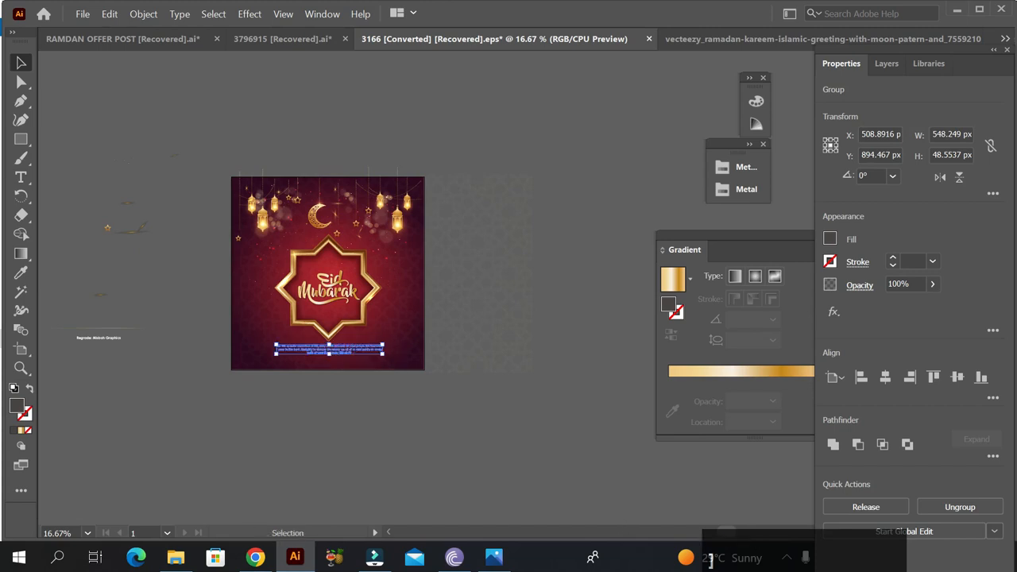
# Apply the gold gradient of the "Eid Mubarak" lettering to the greeting paragraph with the Eyedropper.
pyautogui.scroll(2, 333, 359)
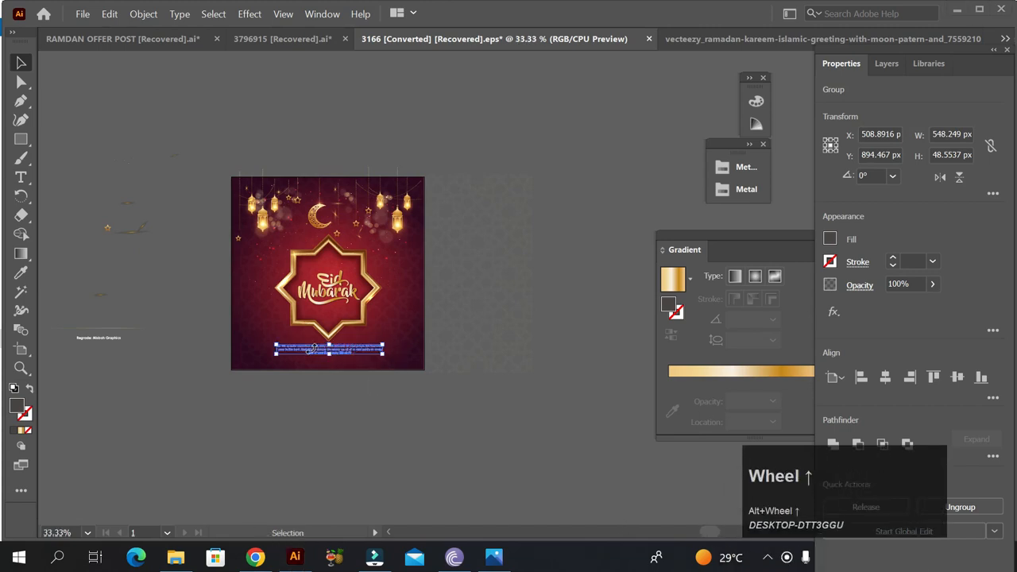
pyautogui.click(21, 273)
pyautogui.click(326, 208)
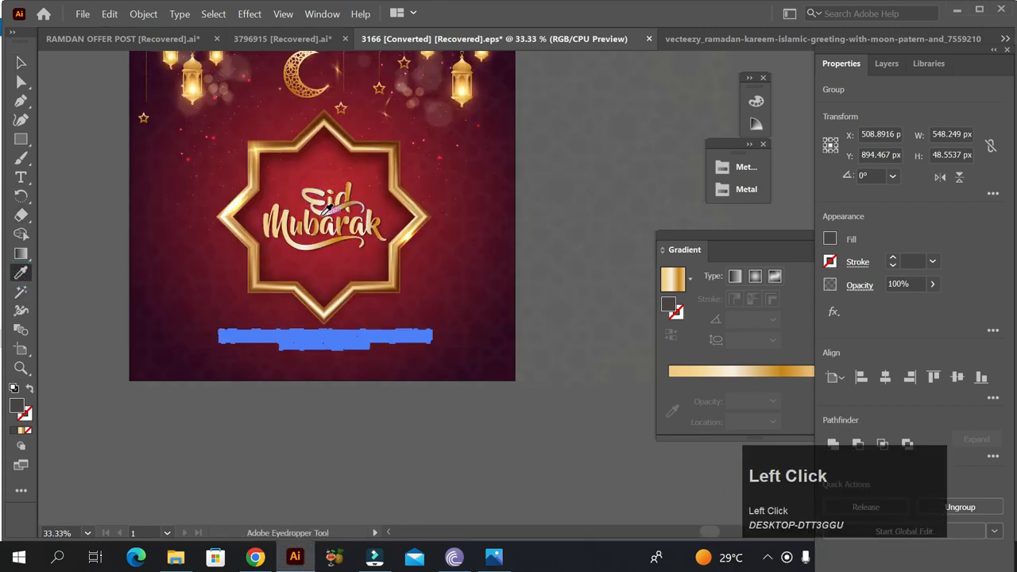
pyautogui.click(25, 68)
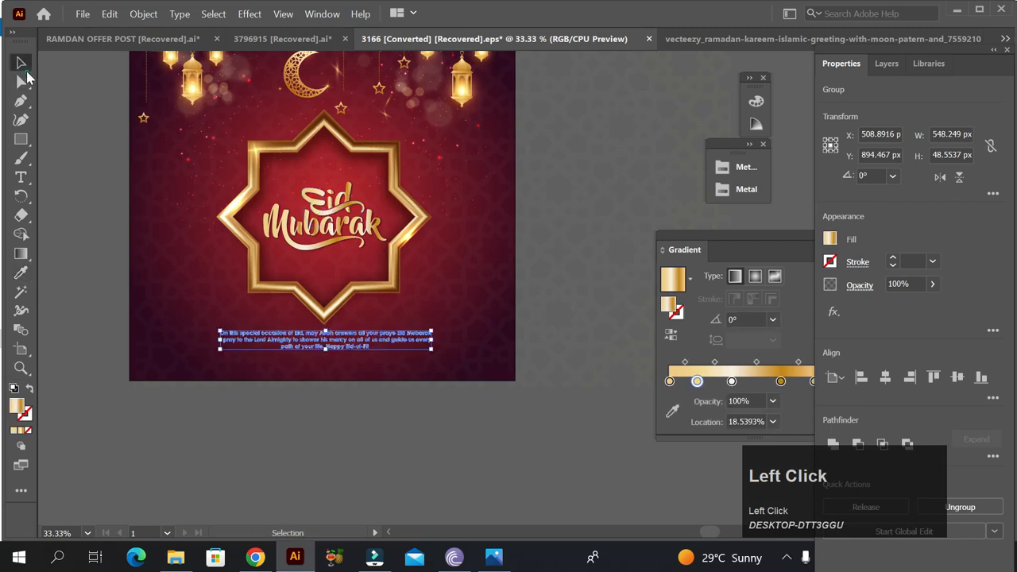
pyautogui.click(86, 202)
# Examine the gold greeting paragraph up close and the overall layout of the post.
pyautogui.scroll(-1, 127, 299)
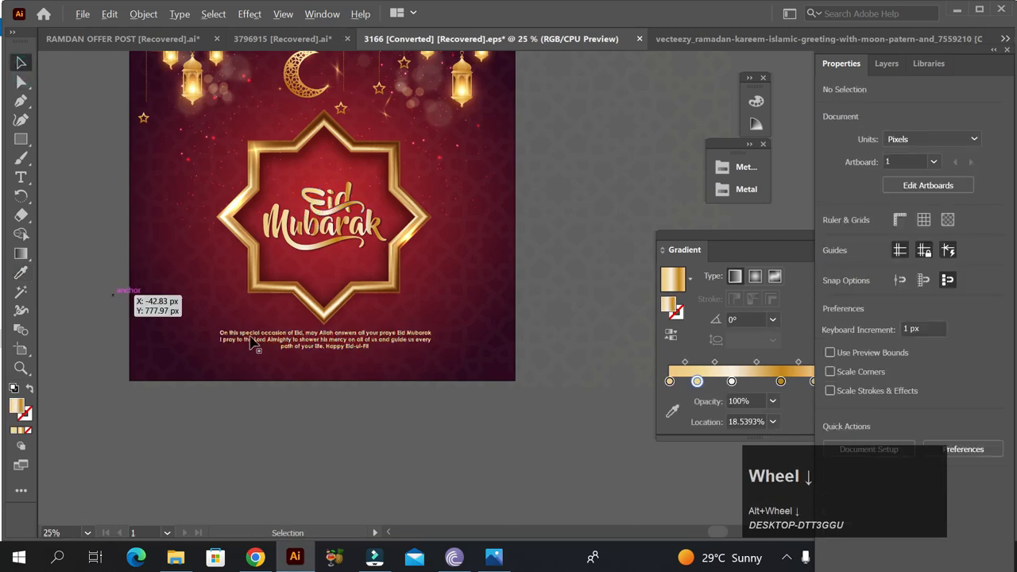
pyautogui.moveTo(86, 303); pyautogui.dragTo(218, 304)
pyautogui.scroll(1, 390, 347)
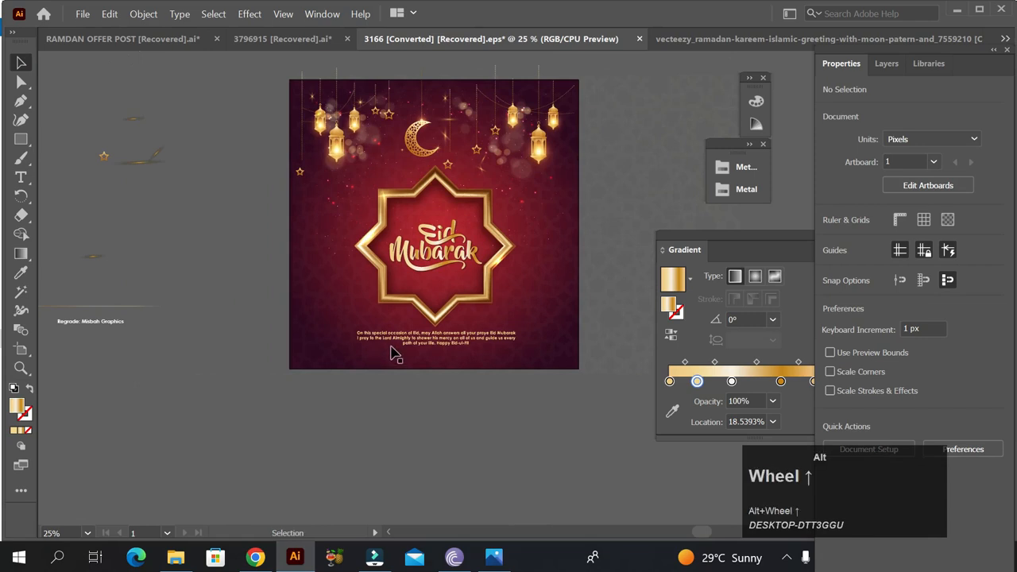
pyautogui.keyDown('alt'); pyautogui.scroll(2, 438, 350); pyautogui.keyUp('alt')
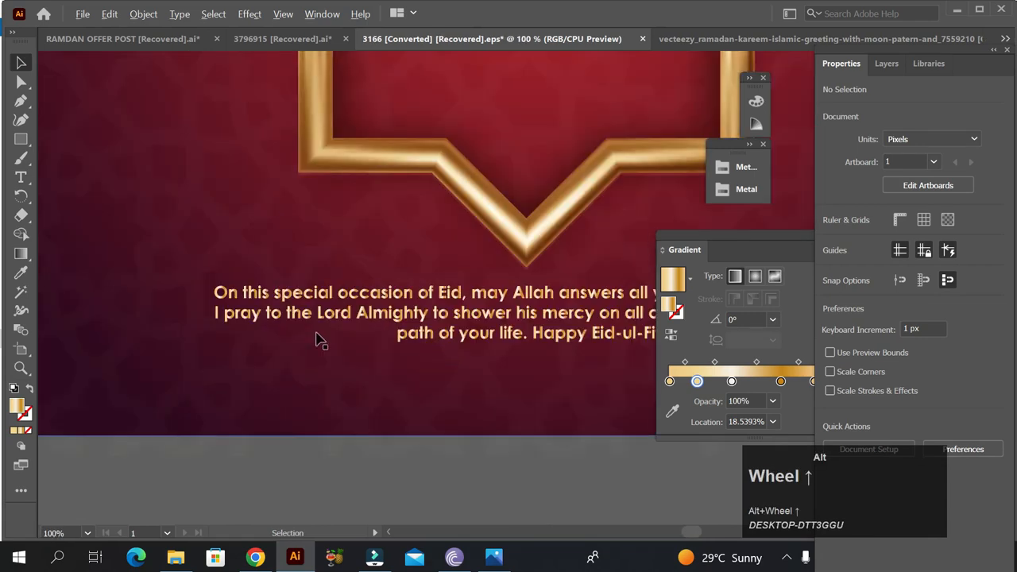
pyautogui.keyDown('alt'); pyautogui.scroll(-1, 317, 339); pyautogui.keyUp('alt')
pyautogui.keyDown('alt'); pyautogui.scroll(-1, 318, 341); pyautogui.keyUp('alt')
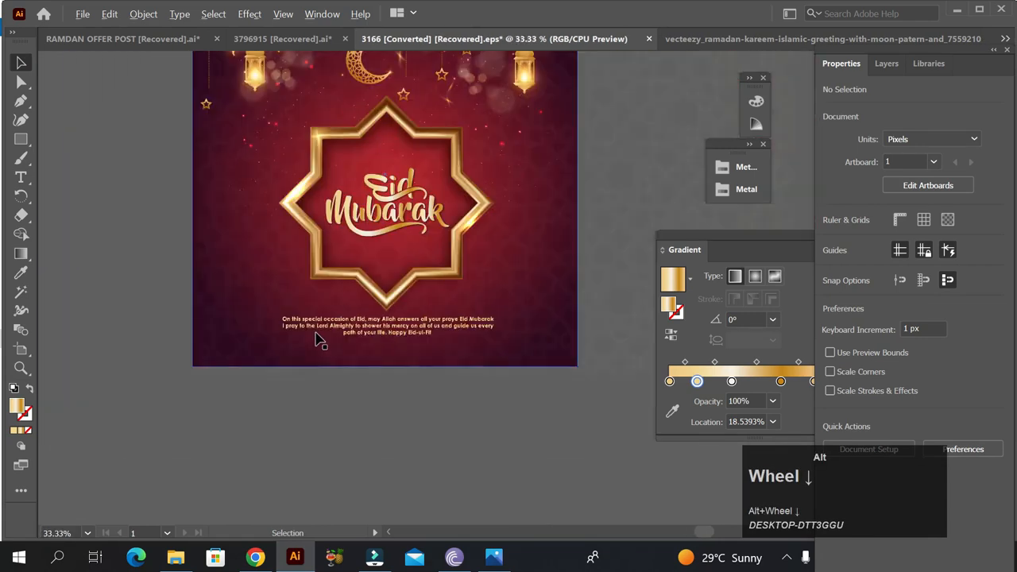
pyautogui.keyDown('alt'); pyautogui.scroll(-1, 430, 379); pyautogui.keyUp('alt')
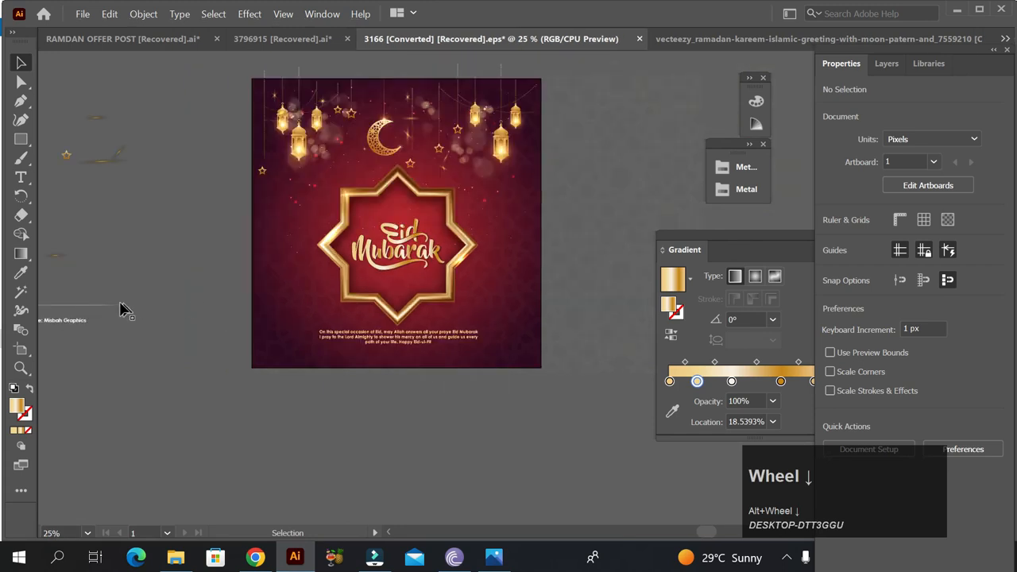
pyautogui.moveTo(120, 307); pyautogui.dragTo(203, 317)
pyautogui.click(182, 320)
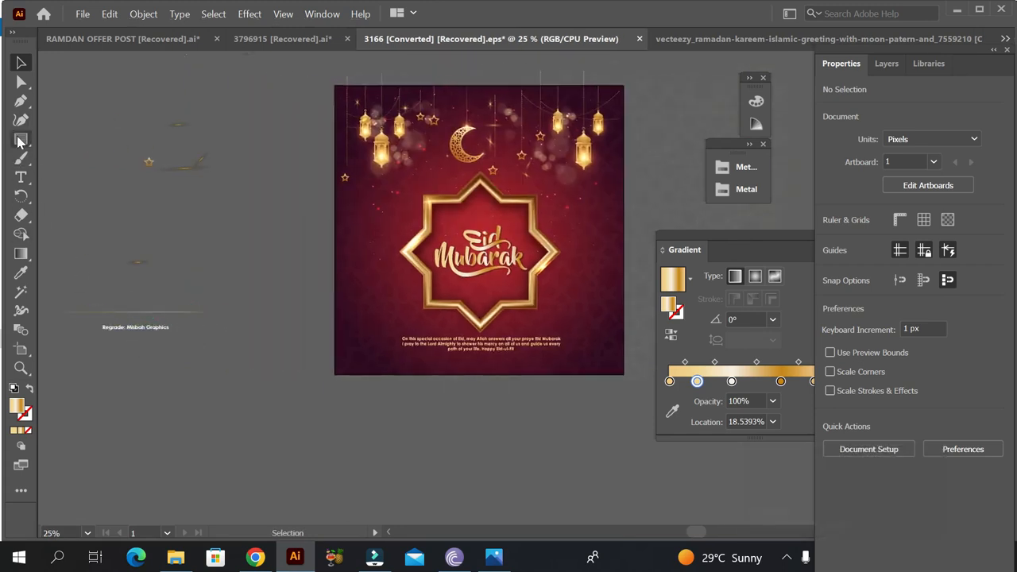
# Draw a straight horizontal line about 550 px long below the greeting paragraph with the Pen tool.
pyautogui.click(20, 100)
pyautogui.scroll(1, 569, 379)
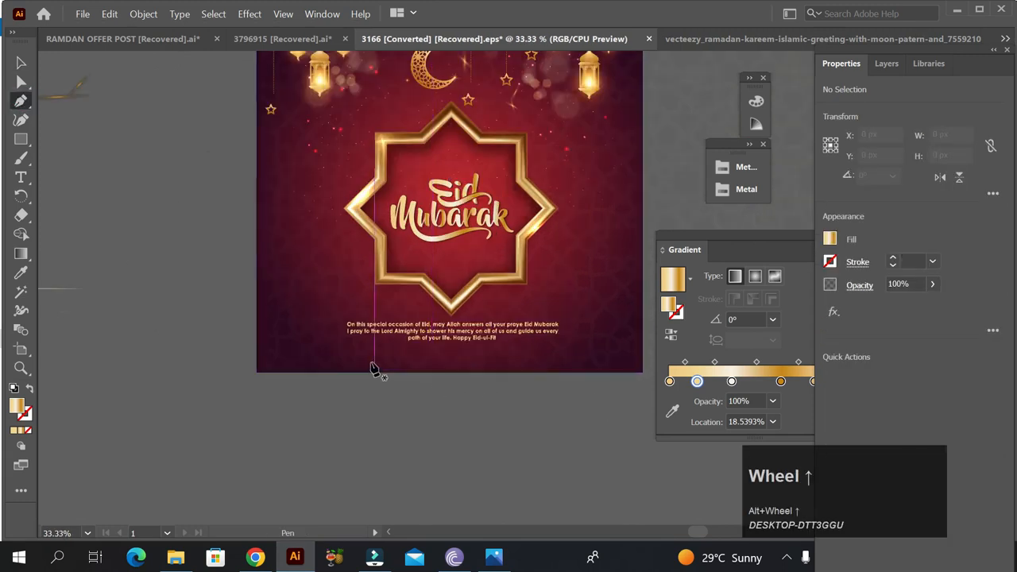
pyautogui.click(350, 356)
pyautogui.keyDown('shift'); pyautogui.click(562, 358); pyautogui.keyUp('shift')
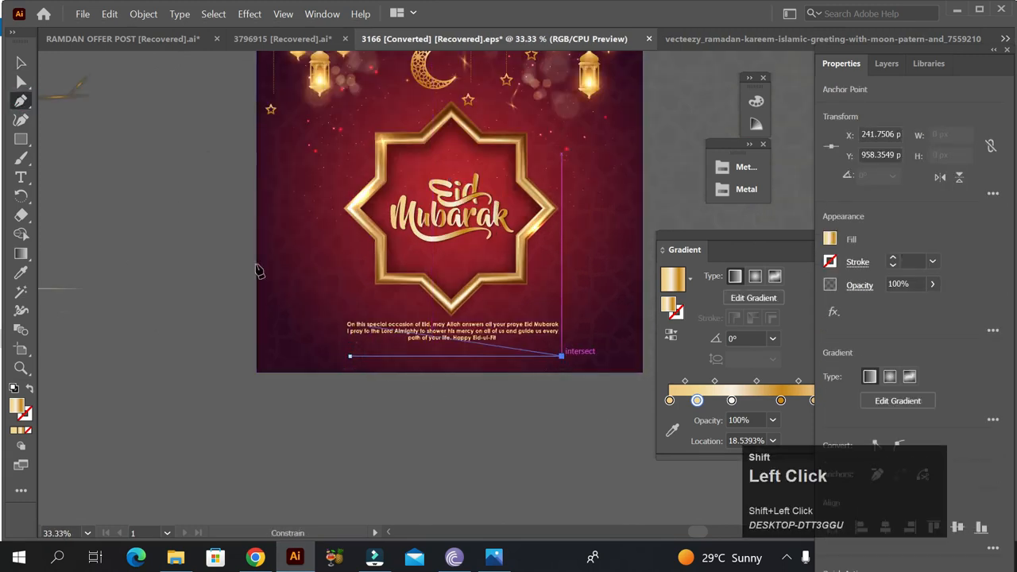
pyautogui.click(21, 62)
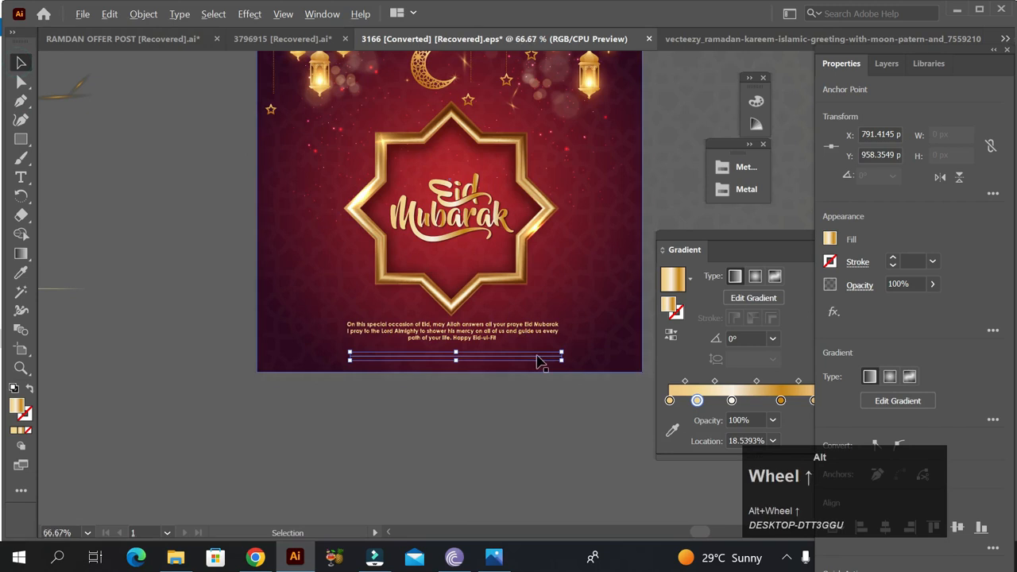
# Nudge the greeting paragraph slightly up and left, and move the horizontal line up close beneath it, to about Y 929 px.
pyautogui.scroll(2, 538, 359)
pyautogui.click(395, 341)
pyautogui.moveTo(395, 342); pyautogui.dragTo(393, 339)
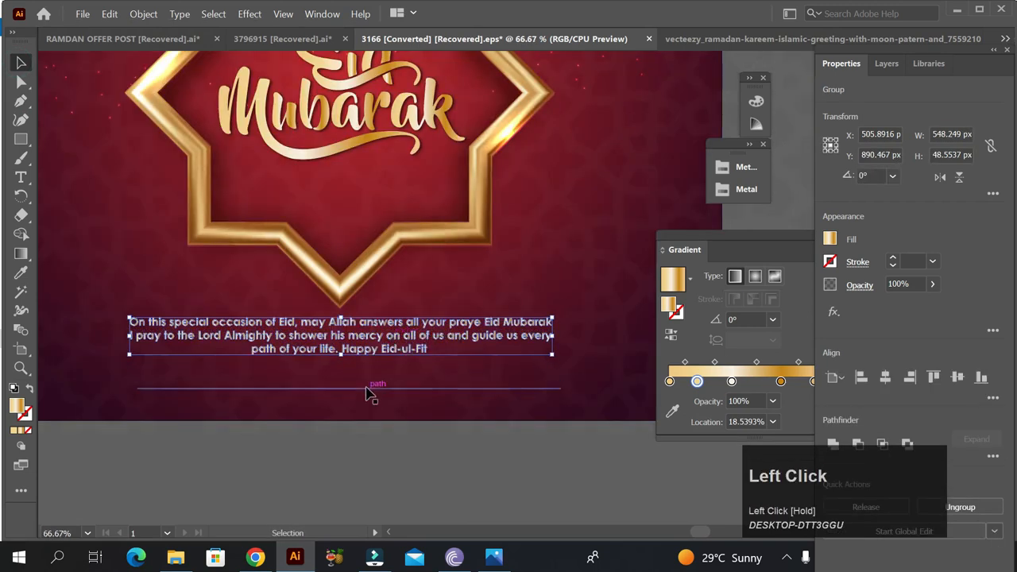
pyautogui.moveTo(367, 391); pyautogui.dragTo(362, 371)
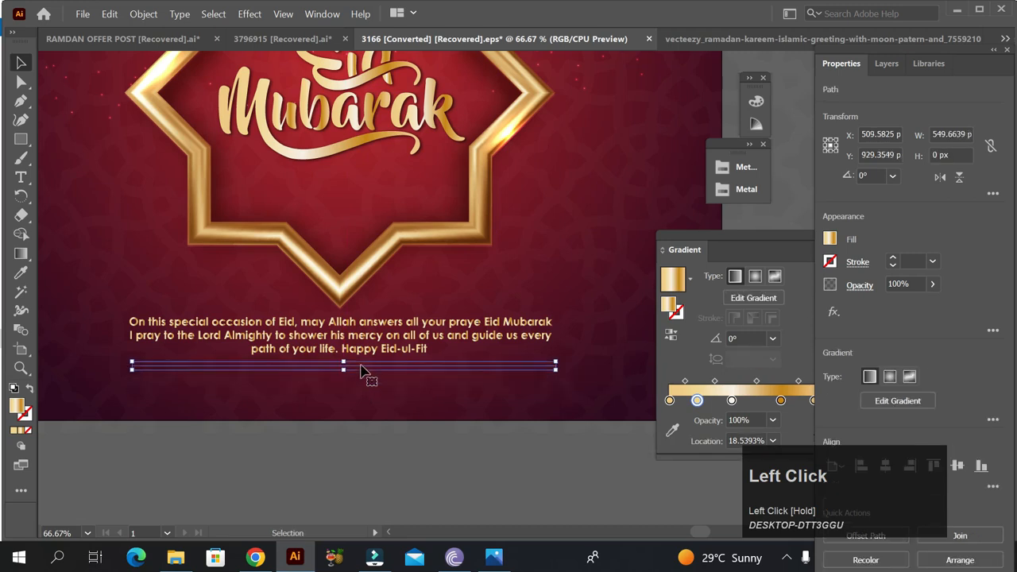
# Apply the gold gradient to the divider line's stroke instead of its fill, and set both end colour stops to 0% opacity.
pyautogui.click(29, 389)
pyautogui.click(28, 416)
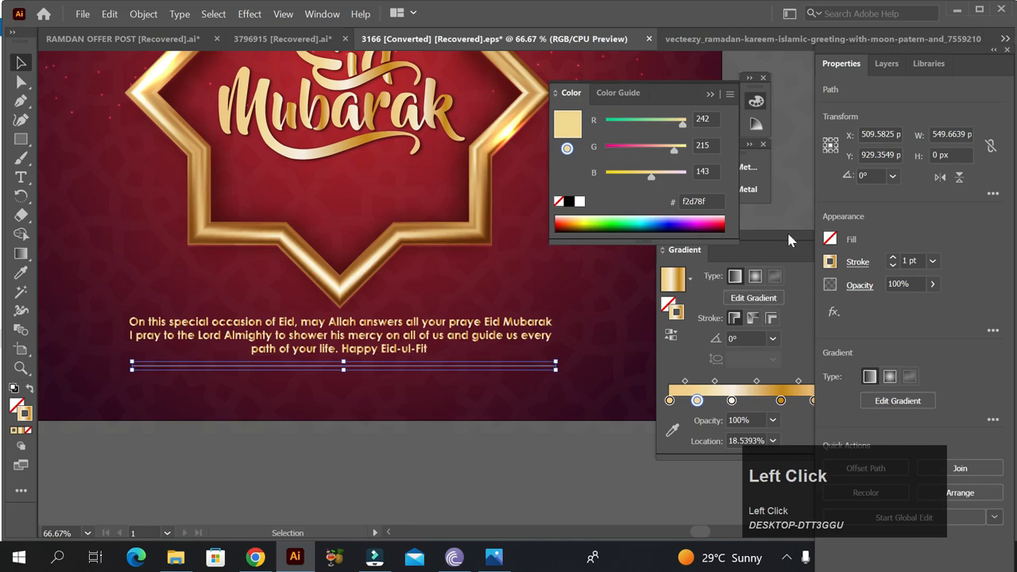
pyautogui.moveTo(789, 240); pyautogui.dragTo(728, 261)
pyautogui.moveTo(758, 426); pyautogui.dragTo(762, 421)
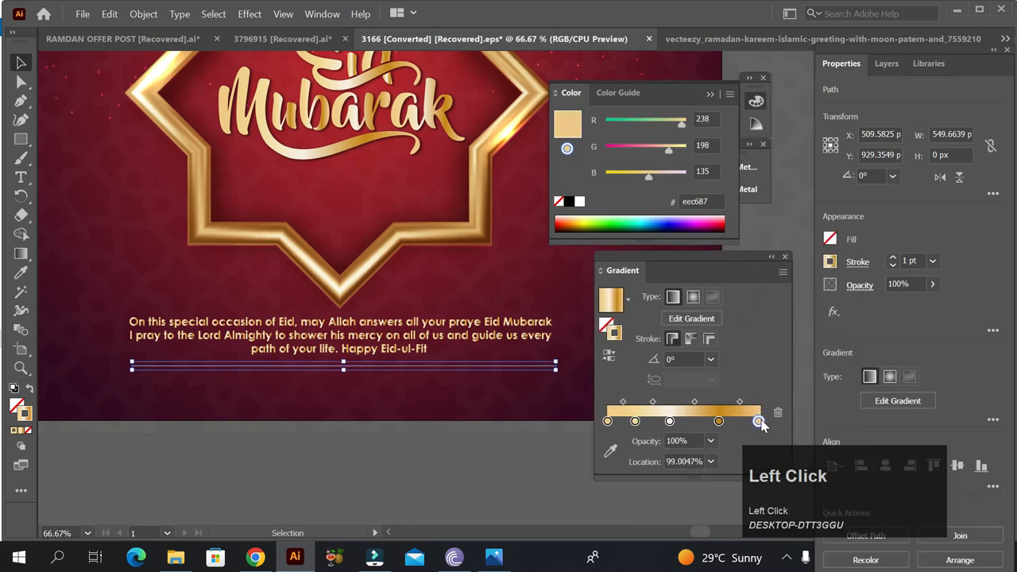
pyautogui.click(711, 441)
pyautogui.click(730, 252)
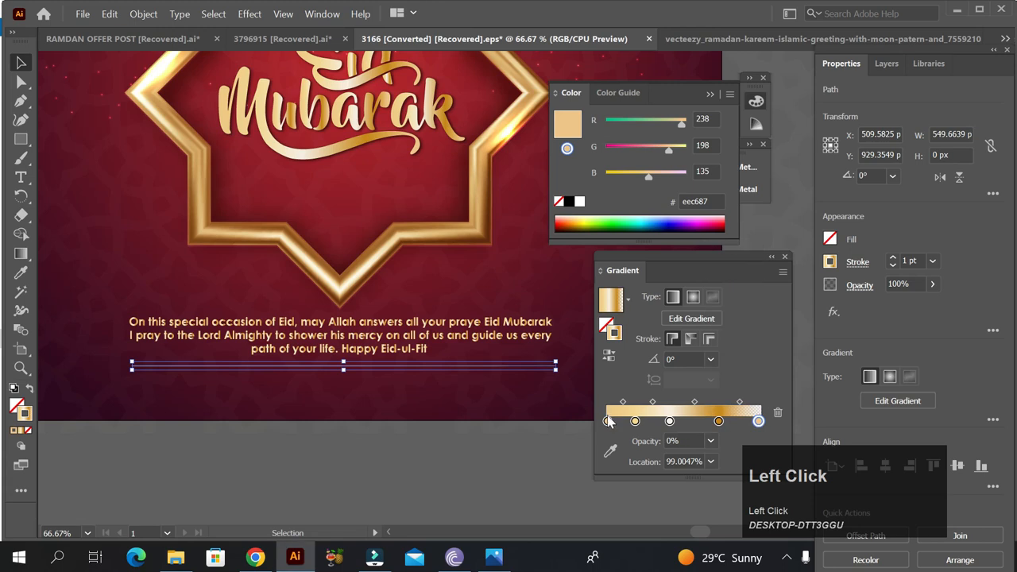
pyautogui.click(608, 421)
pyautogui.click(711, 442)
pyautogui.click(728, 253)
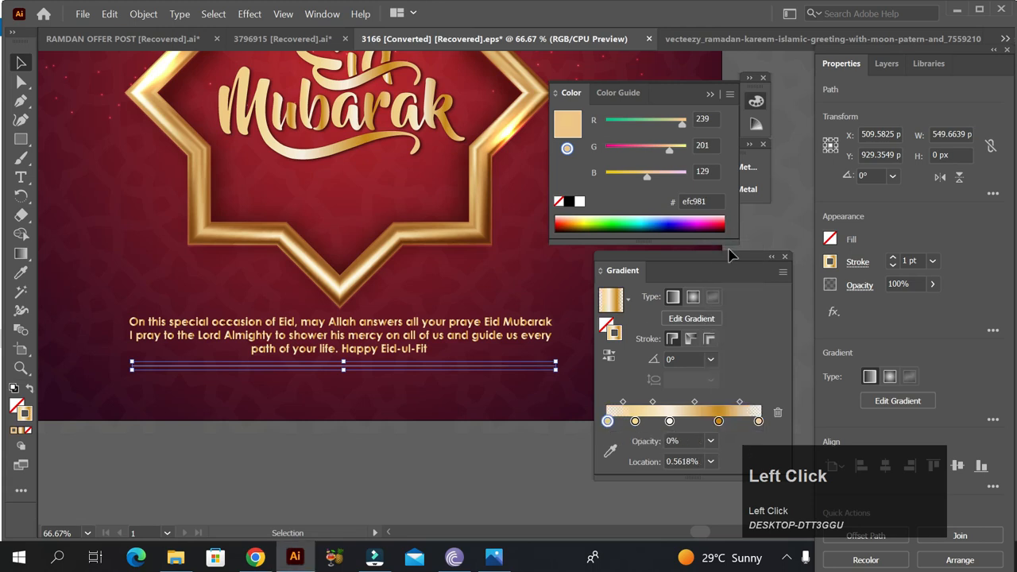
pyautogui.click(509, 471)
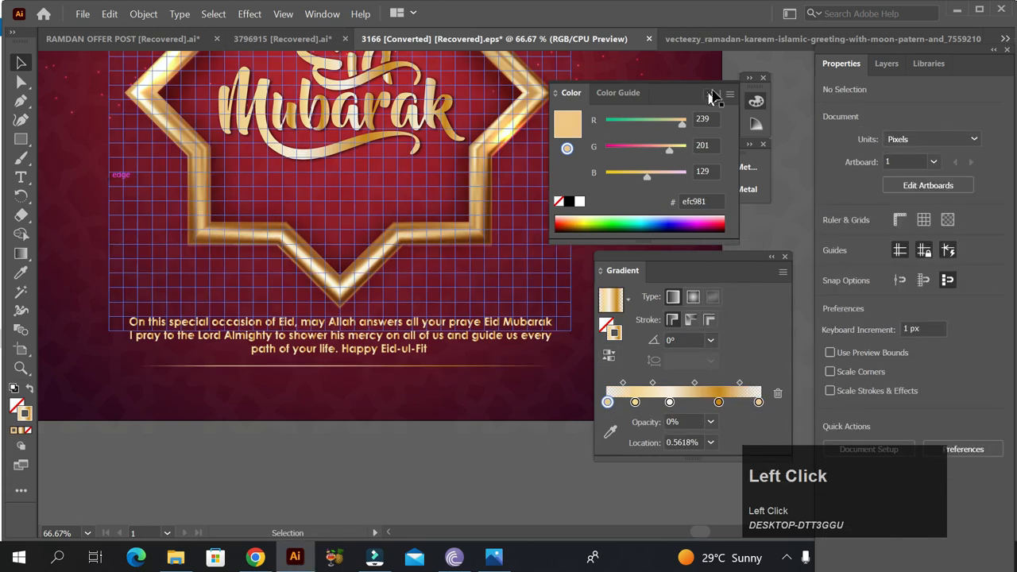
# Collapse the Color and Gradient panels to clear the view of the artboard.
pyautogui.moveTo(713, 96); pyautogui.dragTo(789, 115)
pyautogui.click(909, 78)
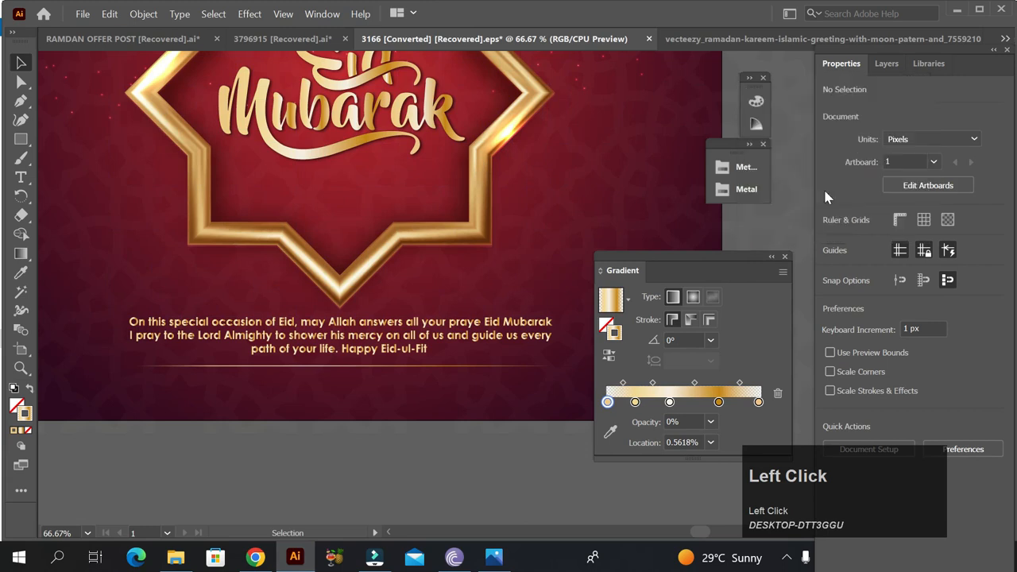
pyautogui.click(772, 259)
# Move the white credit text from outside the artboard to just below the divider line, bring it to the front and nudge it slightly right.
pyautogui.scroll(-3, 643, 254)
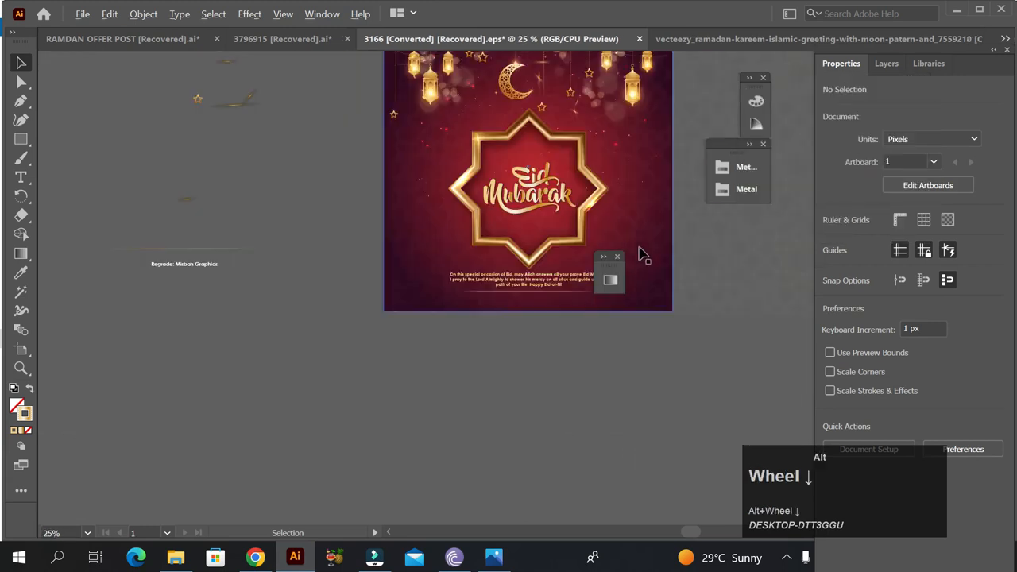
pyautogui.press('space')
pyautogui.moveTo(600, 164); pyautogui.dragTo(472, 262)
pyautogui.moveTo(80, 366); pyautogui.dragTo(421, 401)
pyautogui.scroll(2, 422, 402)
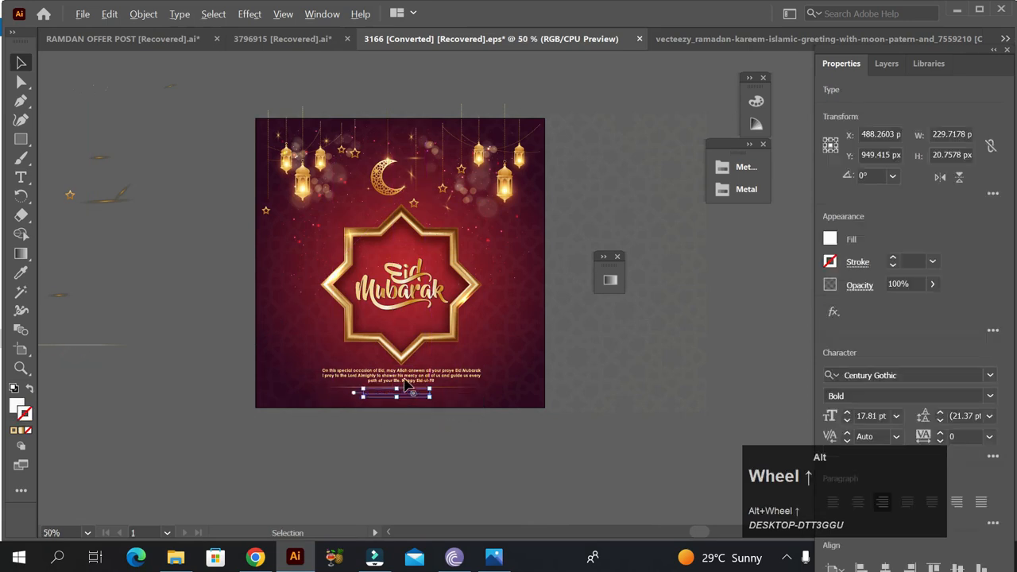
pyautogui.hotkey('ctrl', 'shift')
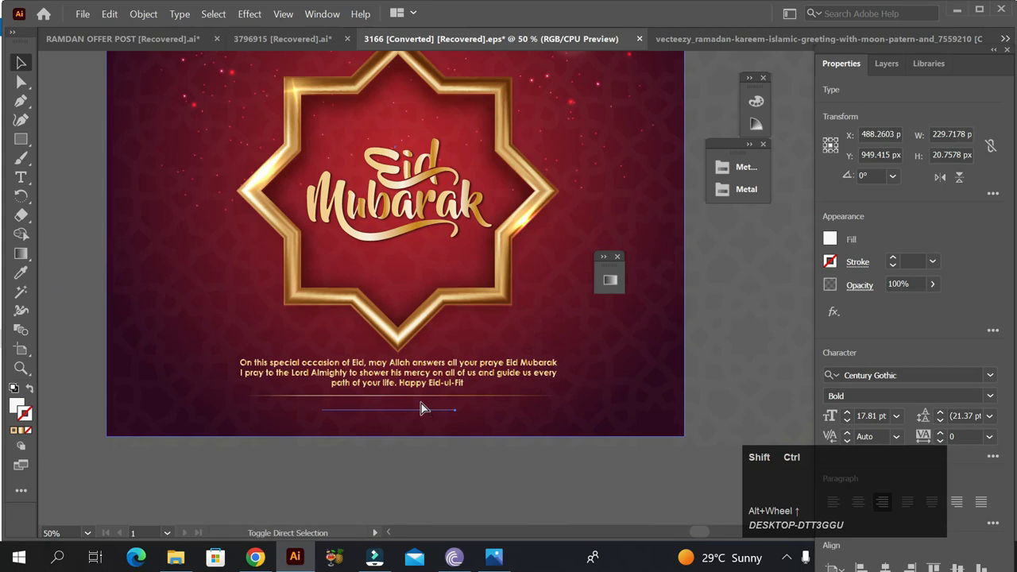
pyautogui.scroll(2, 422, 409)
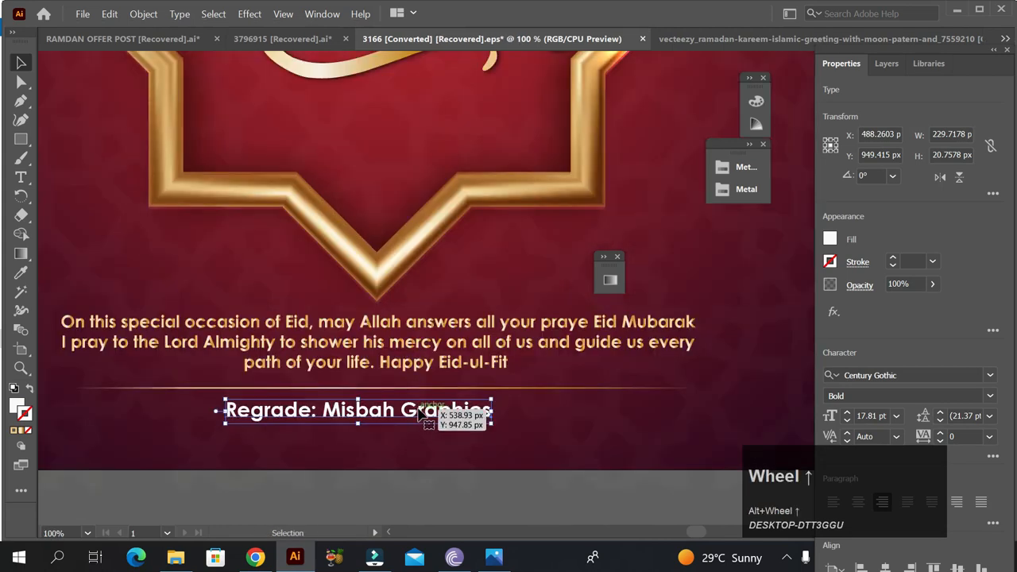
pyautogui.moveTo(419, 408); pyautogui.dragTo(425, 411)
# Try to redirect the gold gradient of the greeting paragraph with the Gradient tool.
pyautogui.click(443, 352)
pyautogui.click(20, 254)
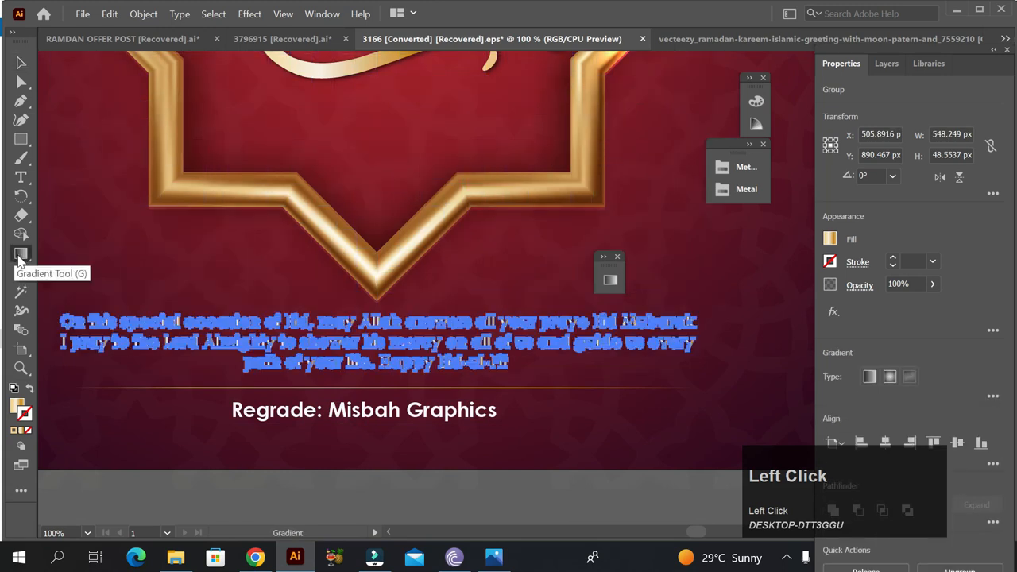
pyautogui.moveTo(342, 367); pyautogui.dragTo(342, 375)
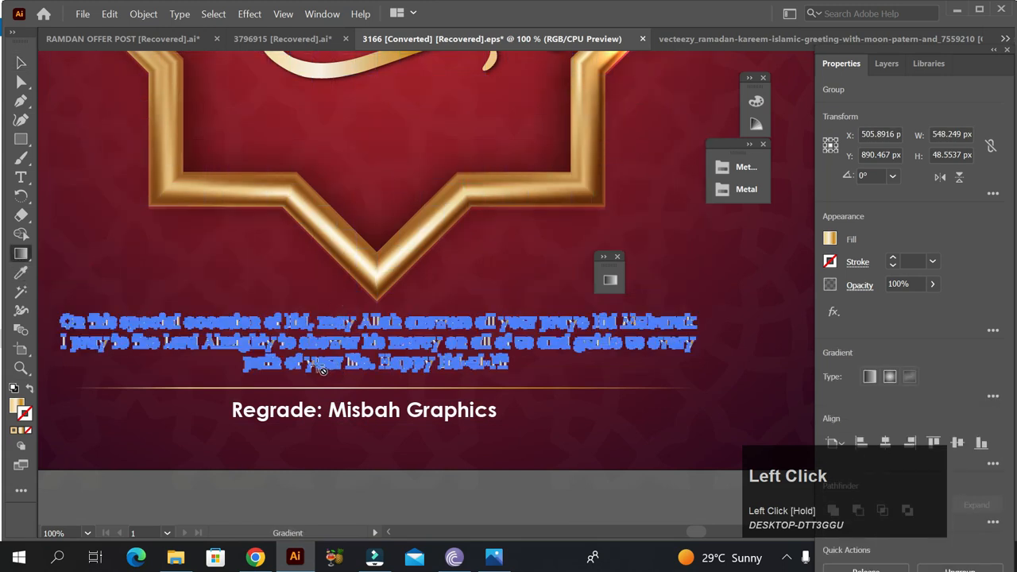
pyautogui.click(22, 64)
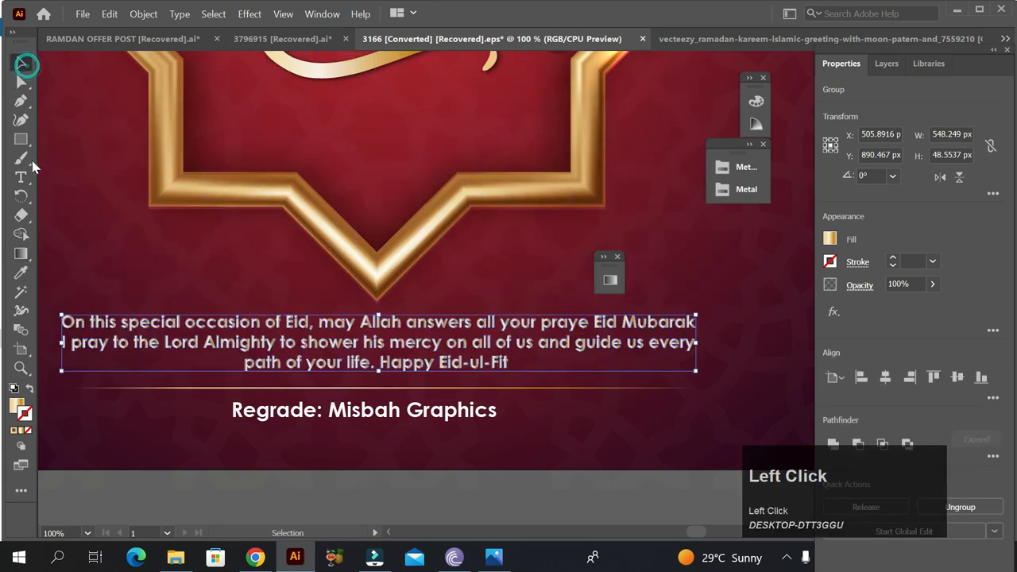
pyautogui.click(17, 408)
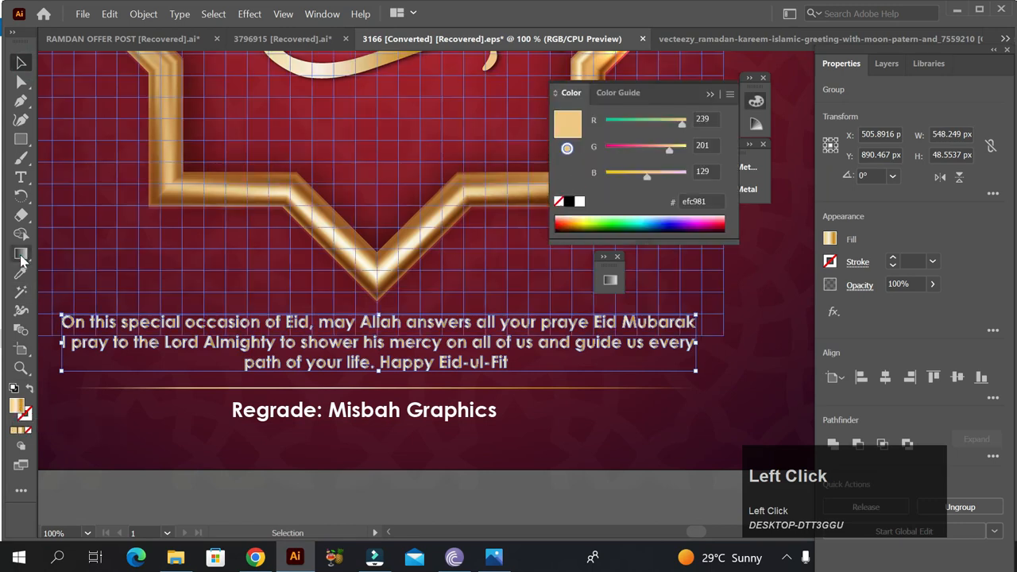
pyautogui.click(22, 255)
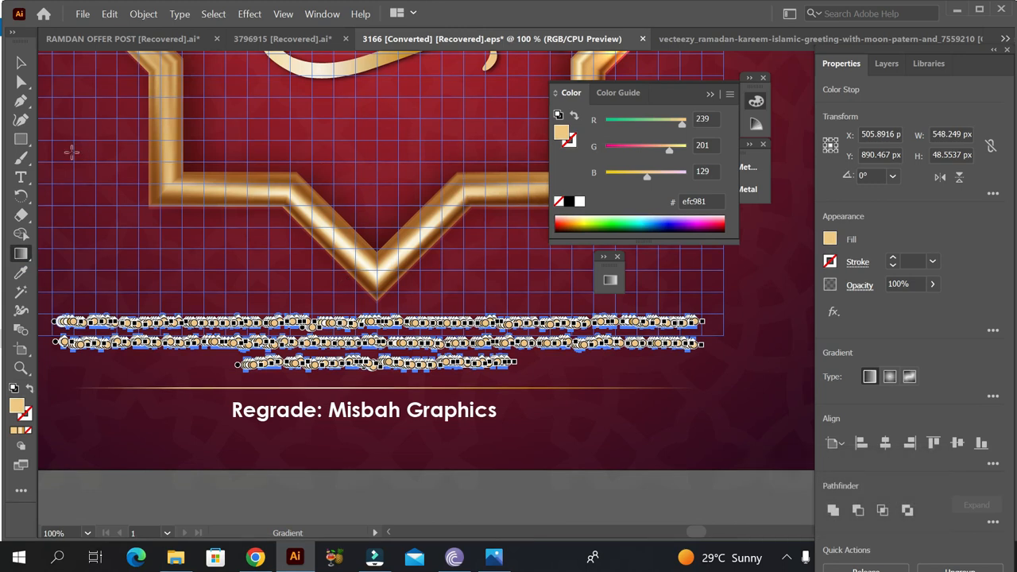
pyautogui.click(22, 64)
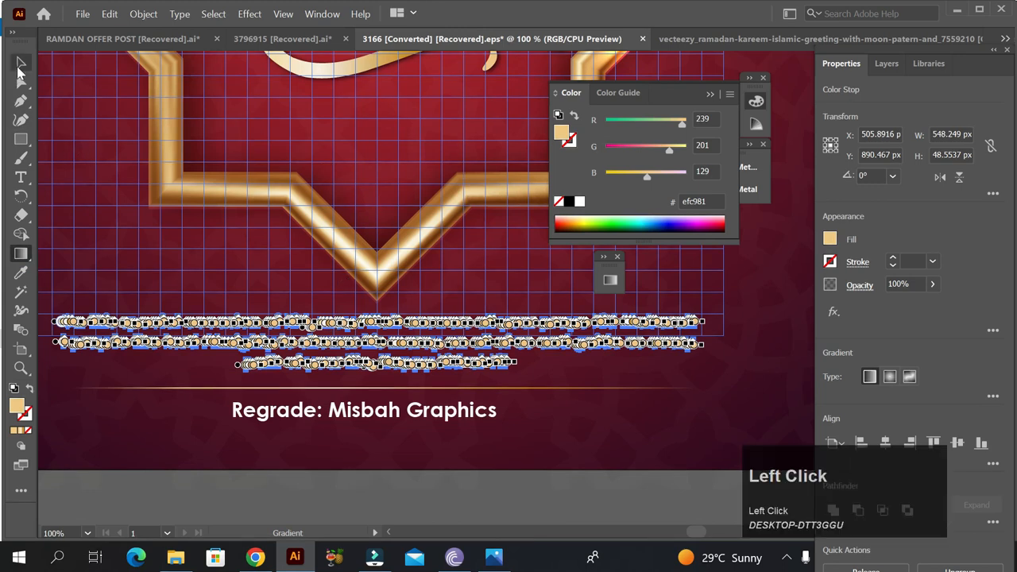
# Lock the mesh object overlapping the greeting paragraph and unlock all objects again.
pyautogui.keyDown('ctrl'); pyautogui.click(293, 177); pyautogui.keyUp('ctrl')
pyautogui.click(308, 340)
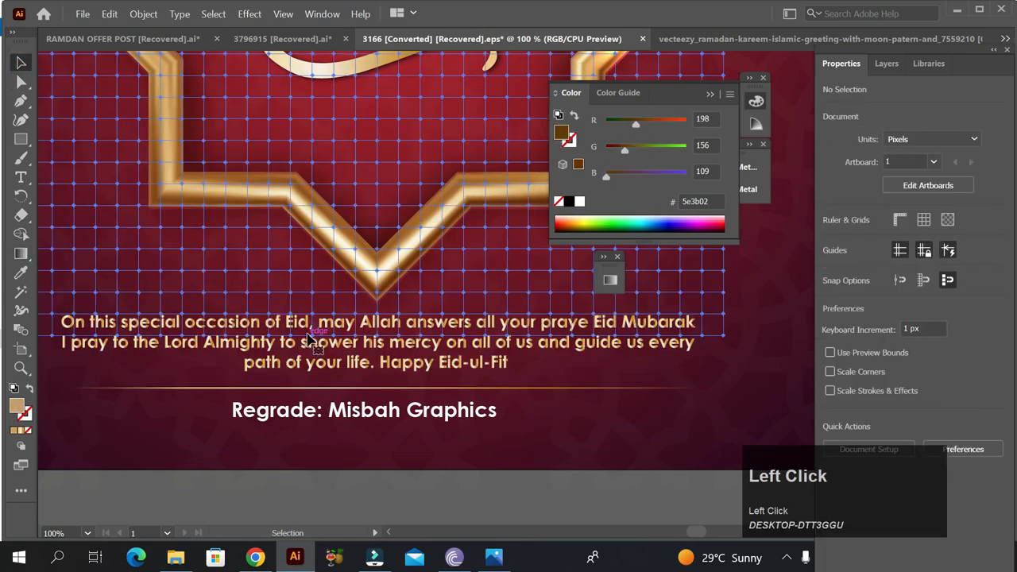
pyautogui.hotkey('ctrl', '2')
pyautogui.click(309, 340)
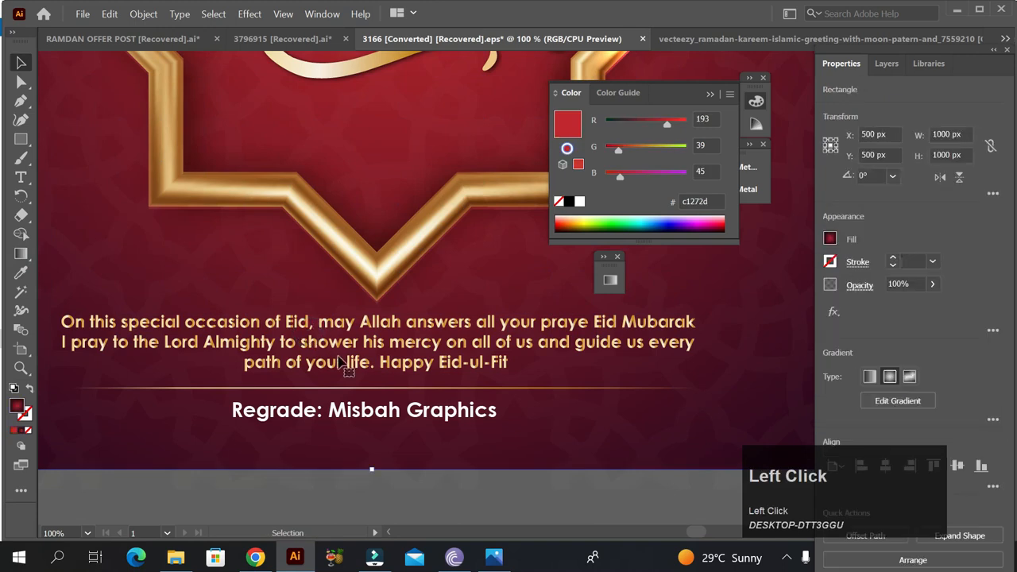
pyautogui.hotkey('ctrl', 'alt', '2')
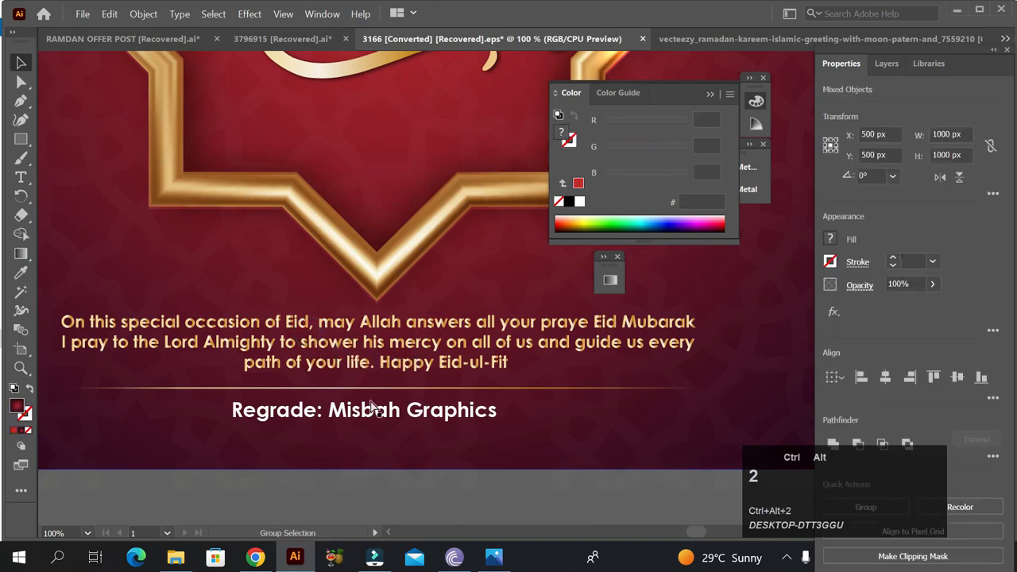
pyautogui.click(444, 503)
pyautogui.click(381, 273)
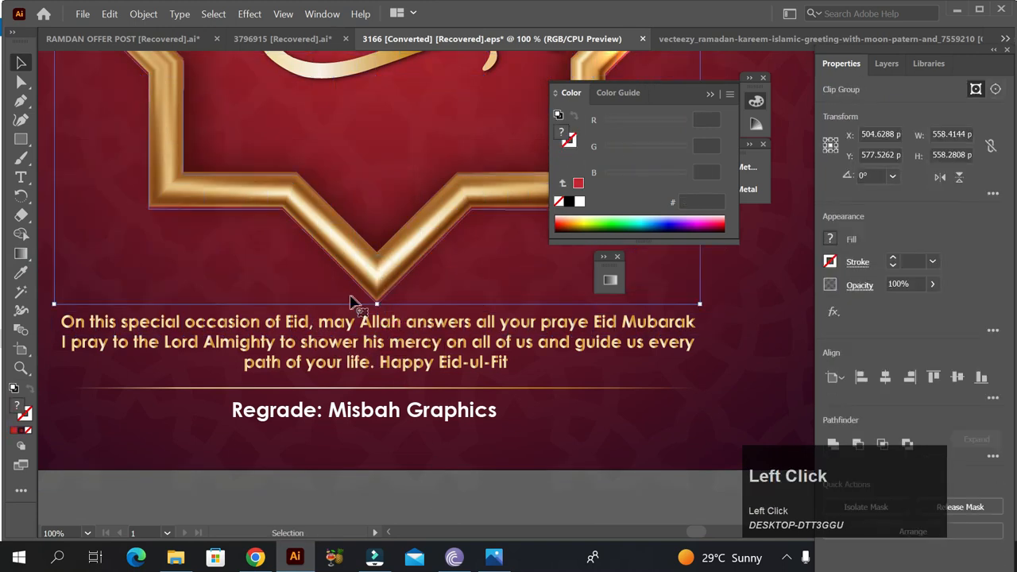
pyautogui.click(215, 294)
pyautogui.keyDown('ctrl'); pyautogui.click(214, 296); pyautogui.keyUp('ctrl')
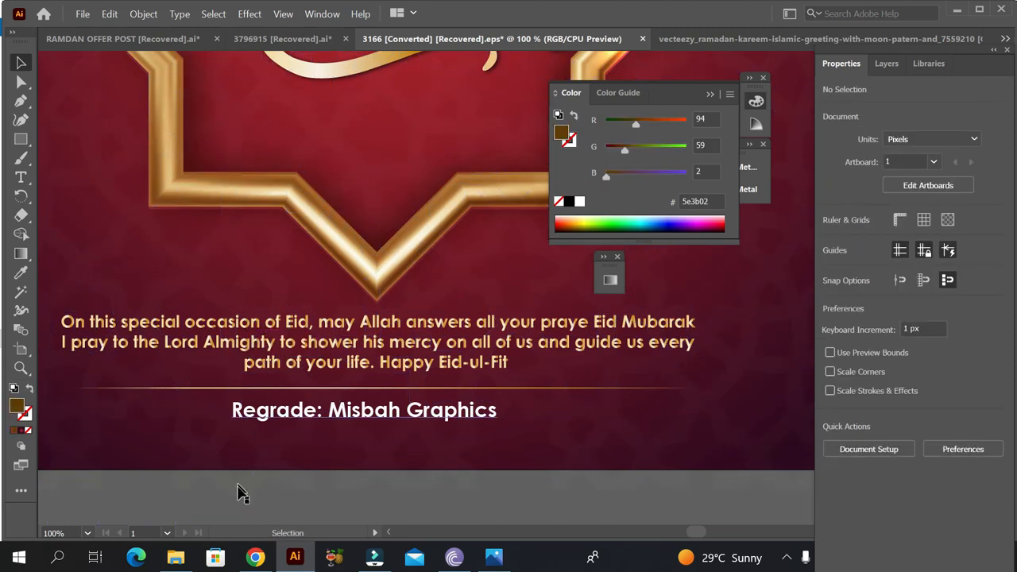
# Try to run the paragraph's gold gradient vertically across all three text lines with the Gradient tool.
pyautogui.click(274, 357)
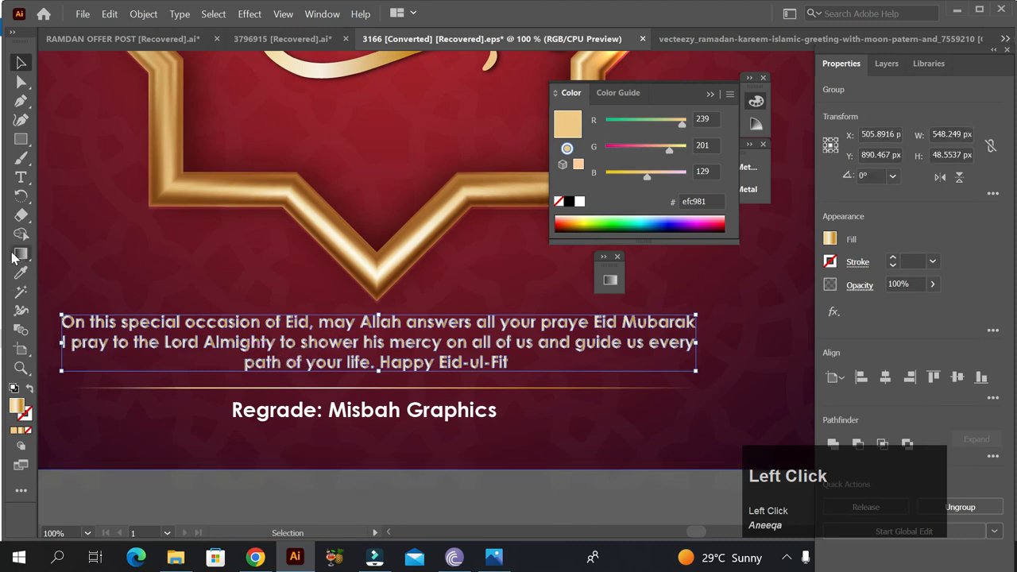
pyautogui.press('g')
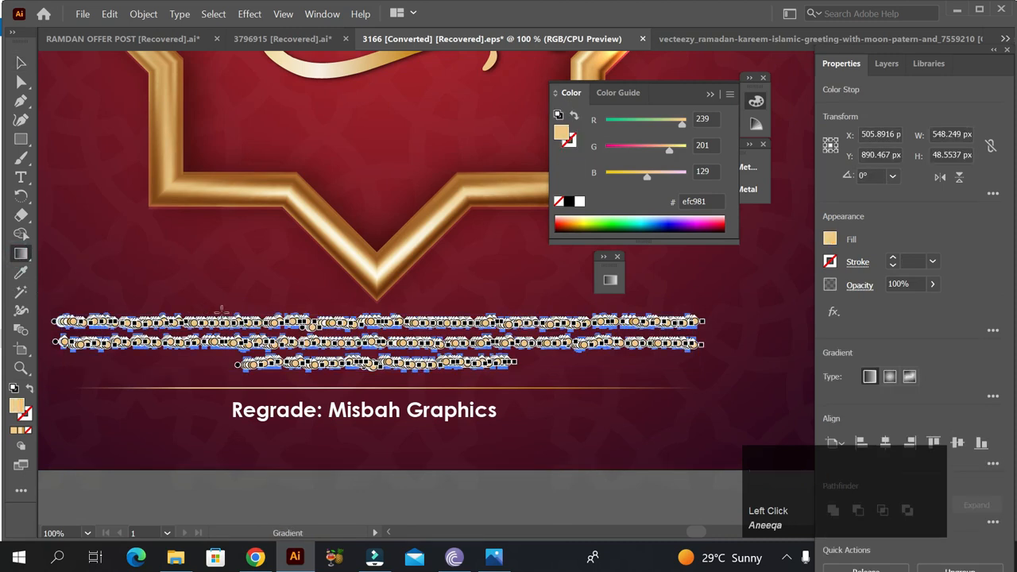
pyautogui.keyDown('alt'); pyautogui.scroll(2, 255, 321); pyautogui.keyUp('alt')
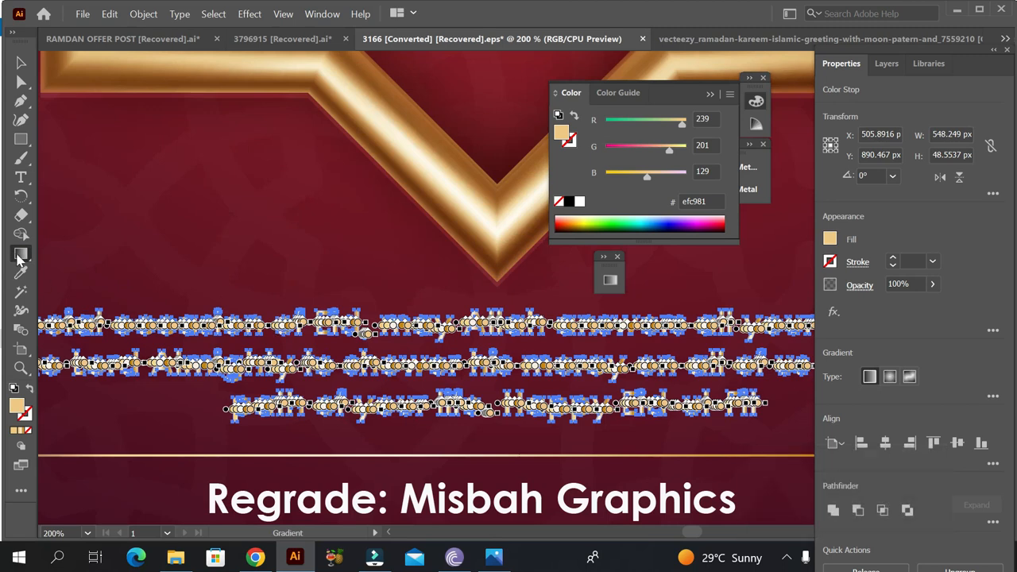
pyautogui.click(254, 321)
pyautogui.moveTo(259, 322); pyautogui.dragTo(255, 388)
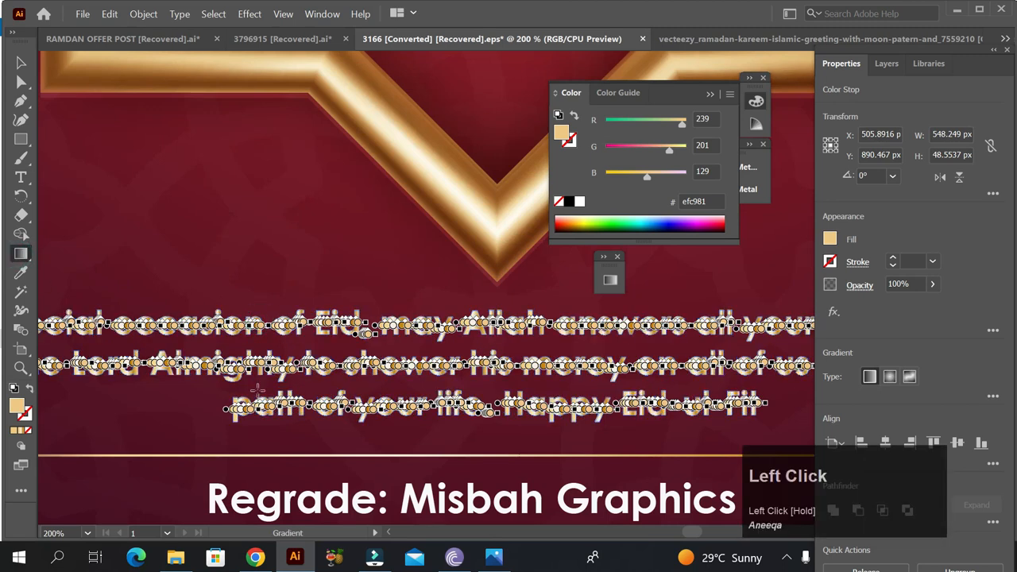
pyautogui.moveTo(279, 301); pyautogui.dragTo(285, 422)
pyautogui.scroll(-1, 317, 340)
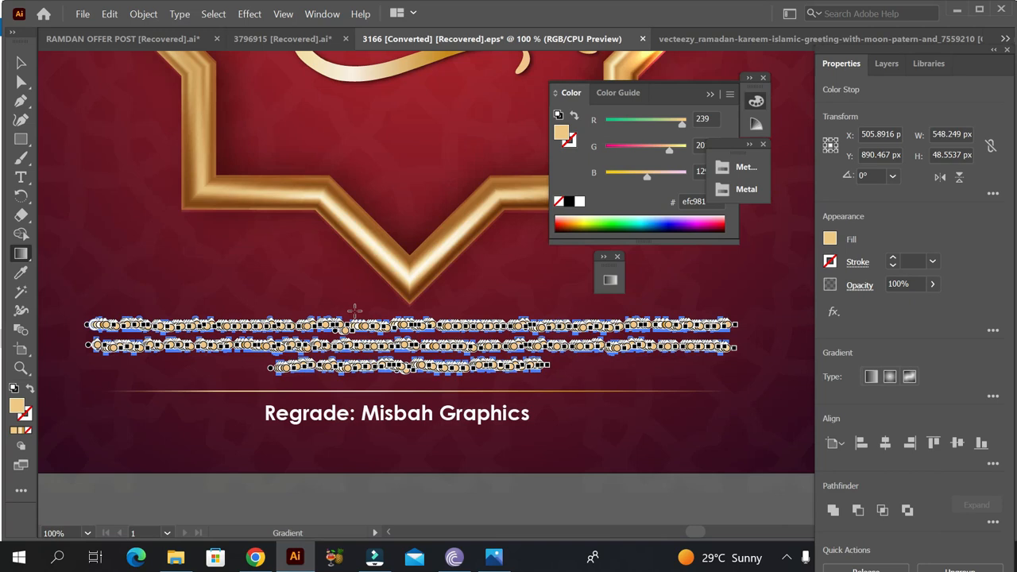
pyautogui.moveTo(352, 317); pyautogui.dragTo(355, 370)
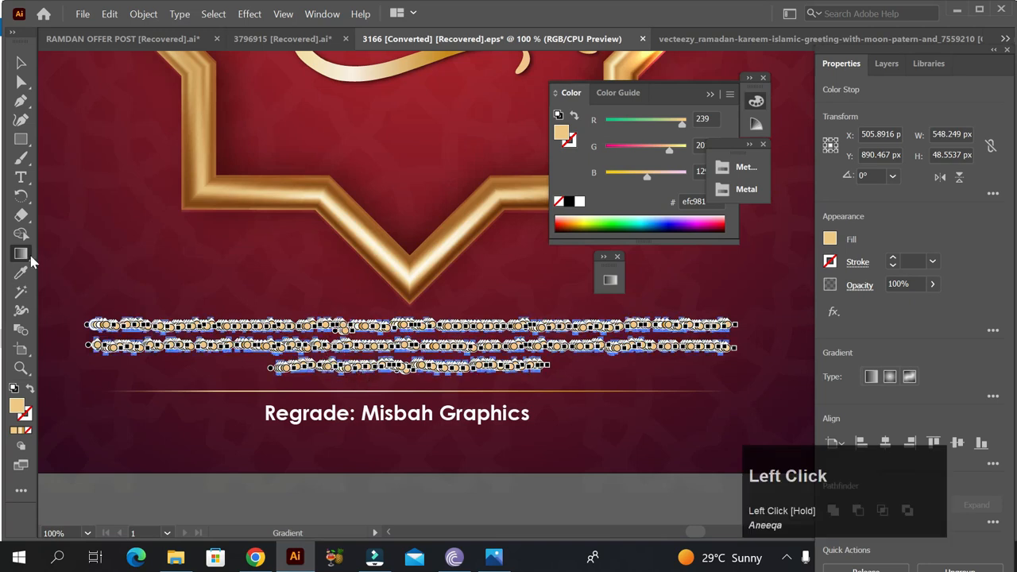
pyautogui.click(27, 431)
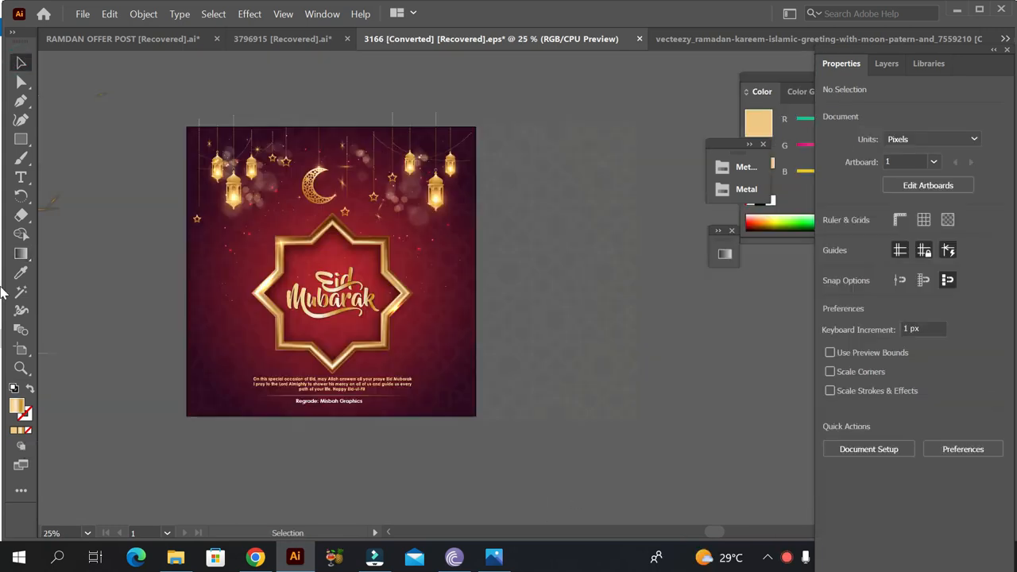
pyautogui.click(21, 273)
pyautogui.press('space')
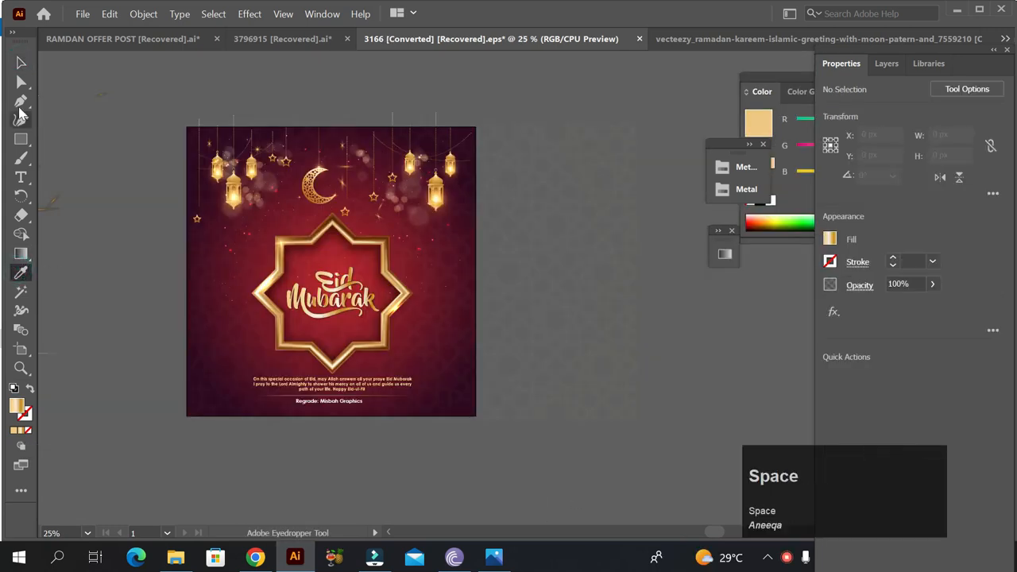
pyautogui.click(21, 62)
pyautogui.click(972, 11)
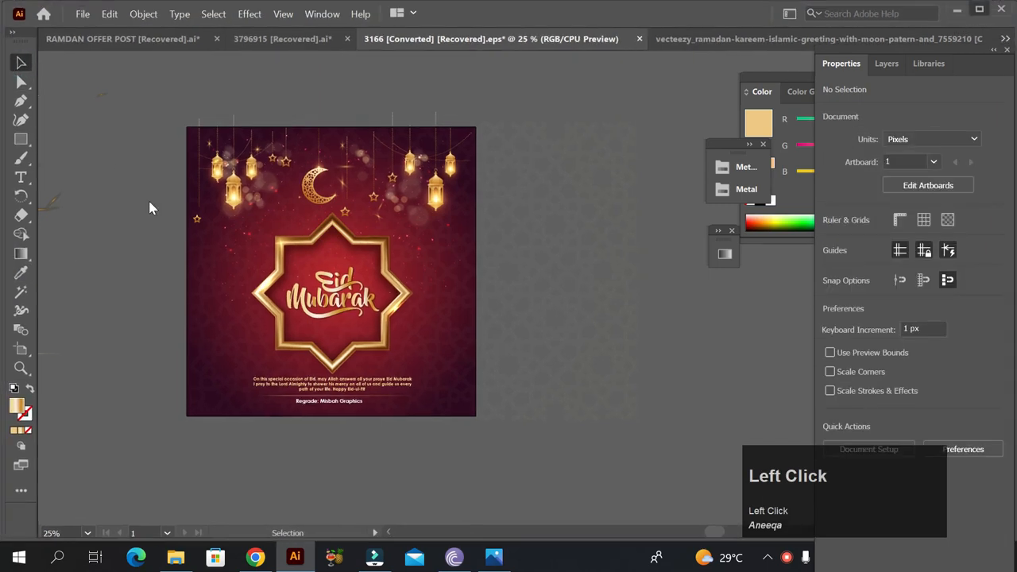
# Place the small gold light flare from outside the artboard inside the star frame above "Eid Mubarak", and bring it to the front.
pyautogui.press('space')
pyautogui.moveTo(84, 204); pyautogui.dragTo(133, 232)
pyautogui.click(159, 141)
pyautogui.moveTo(147, 157); pyautogui.dragTo(442, 245)
pyautogui.scroll(2, 496, 272)
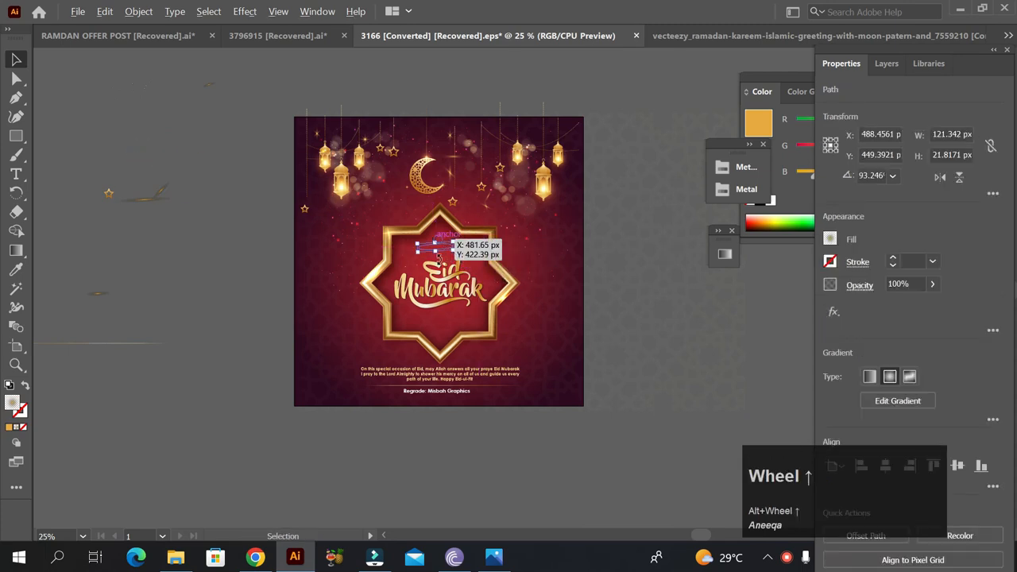
pyautogui.hotkey('ctrl', 'shift', ']')
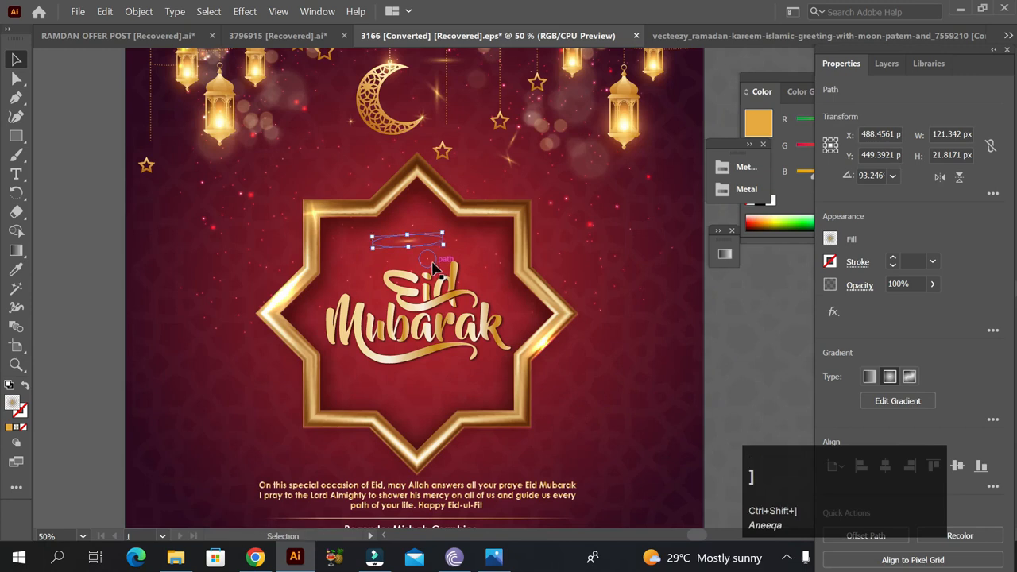
pyautogui.scroll(-1, 318, 262)
pyautogui.click(173, 172)
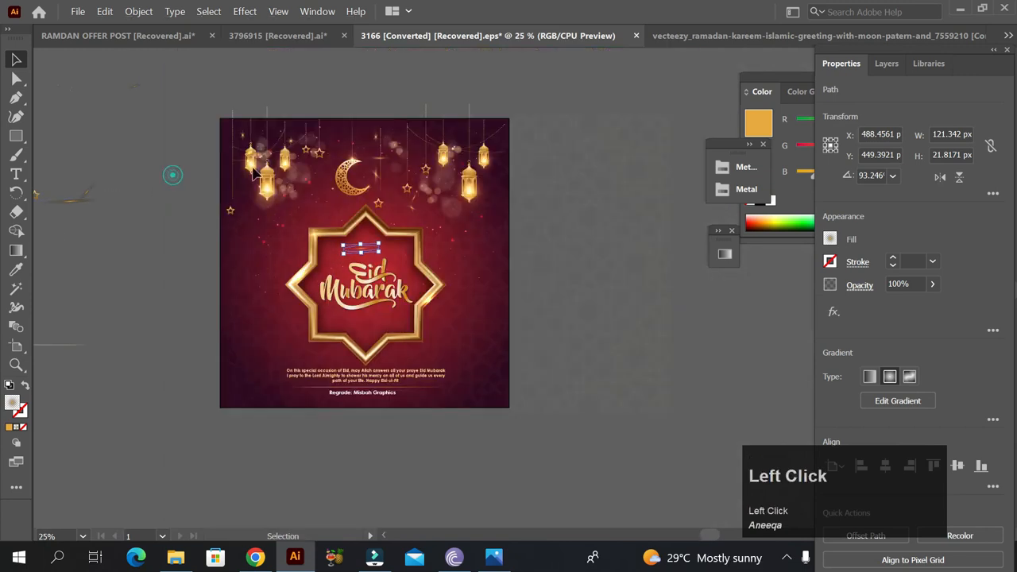
# Move the small gold star near the post's left edge up to the end of its dotted hanging string.
pyautogui.scroll(1, 231, 193)
pyautogui.click(227, 235)
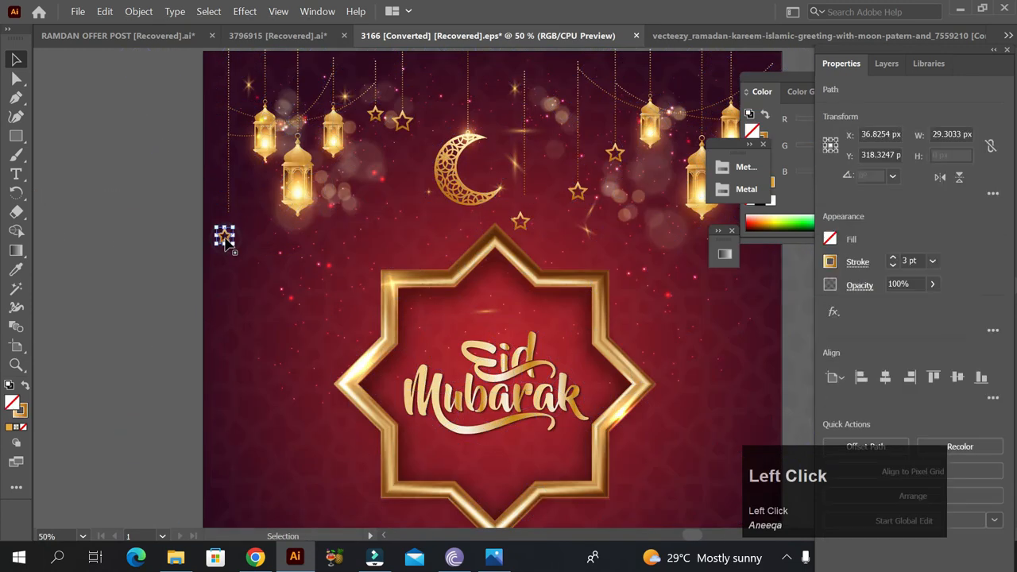
pyautogui.moveTo(227, 235); pyautogui.dragTo(230, 206)
pyautogui.click(101, 263)
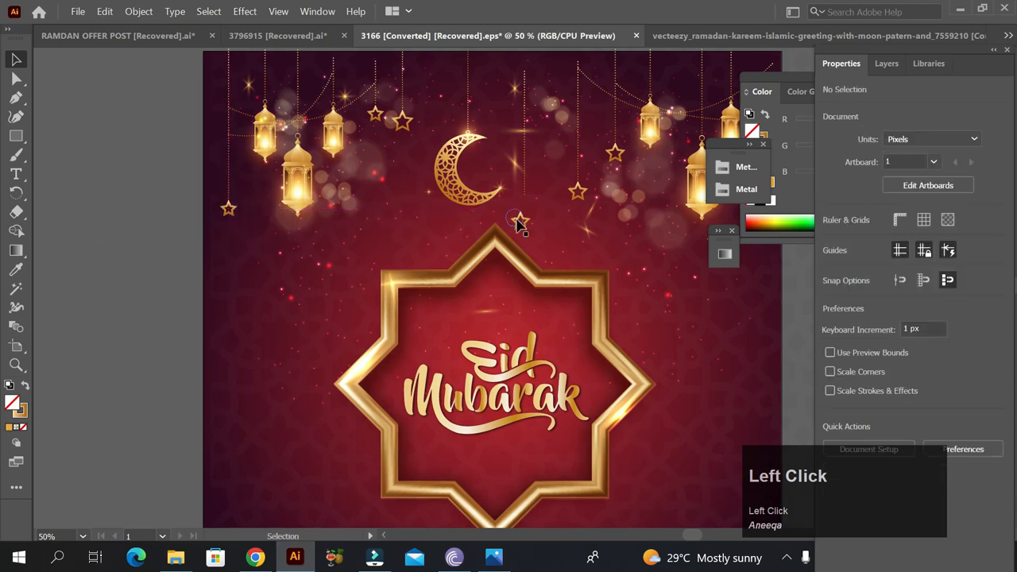
# Move the small gold star beside the crescent up to its dotted string's end, and the diagonal light flare onto the crescent.
pyautogui.moveTo(523, 228); pyautogui.dragTo(526, 198)
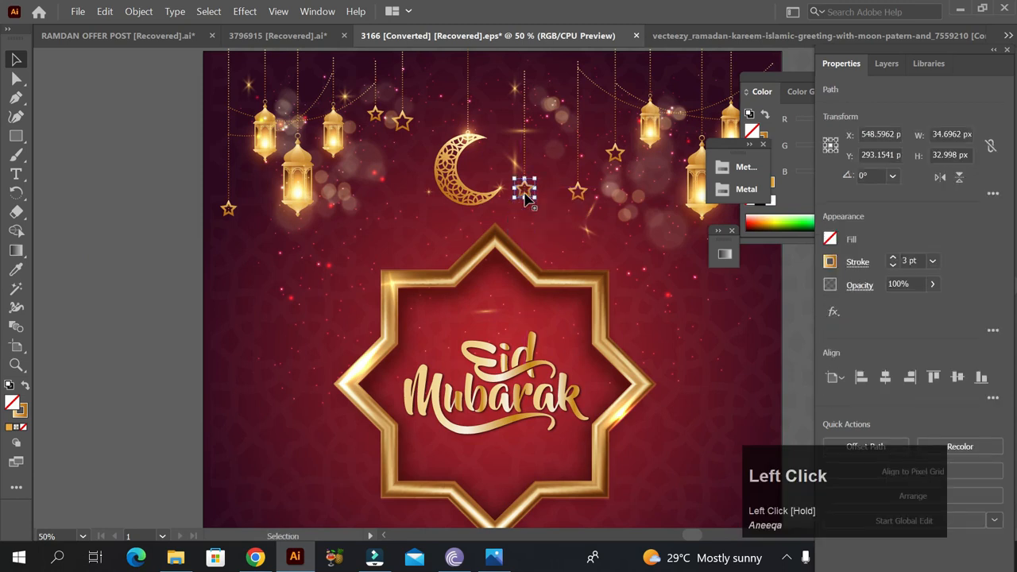
pyautogui.doubleClick(517, 163)
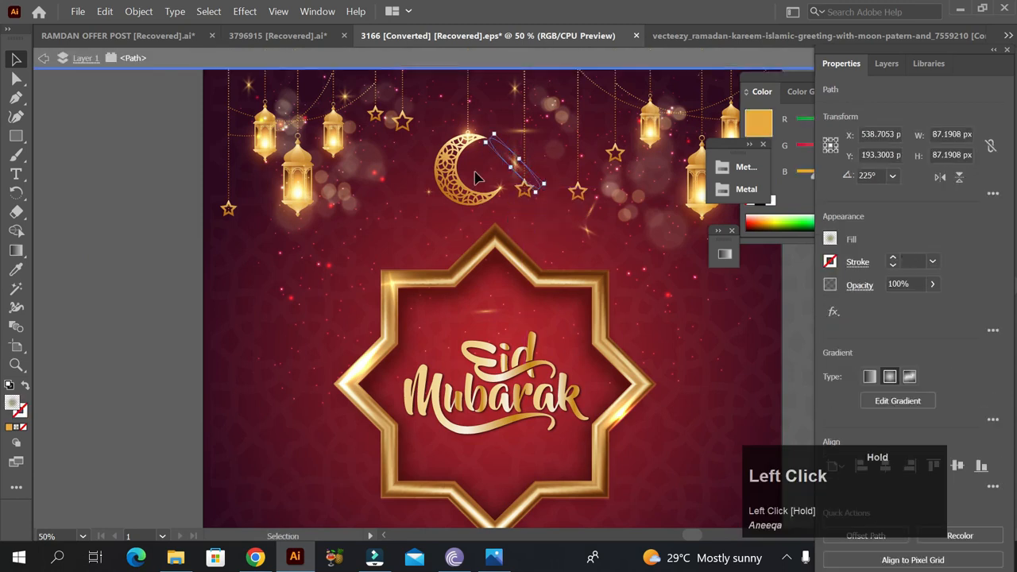
pyautogui.moveTo(477, 176); pyautogui.dragTo(455, 187)
pyautogui.doubleClick(153, 232)
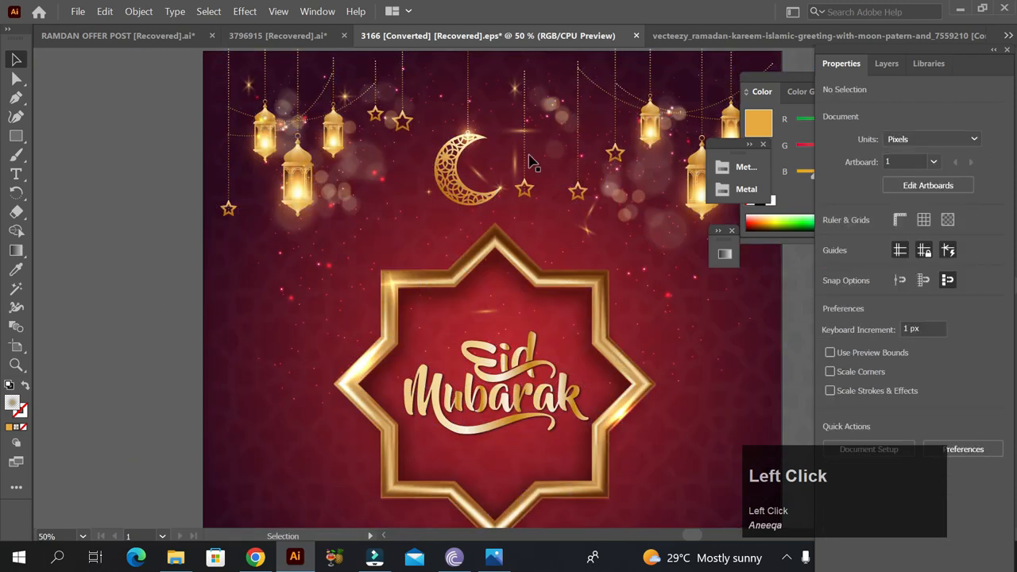
# Move the vertical light flare to the star frame's right inner edge and the horizontal flare below "Mubarak" inside the frame's lower left.
pyautogui.moveTo(515, 167); pyautogui.dragTo(598, 386)
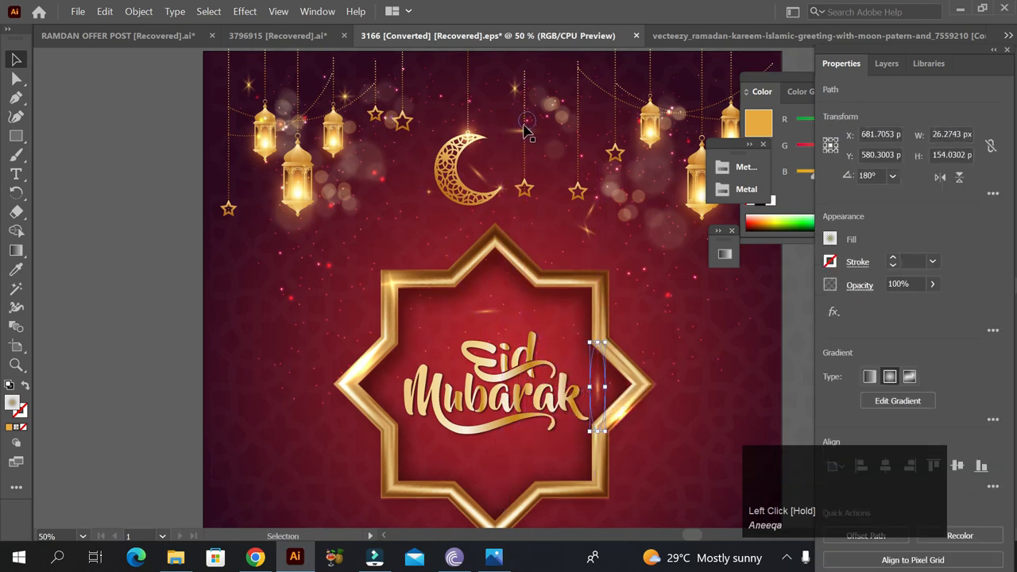
pyautogui.moveTo(518, 133); pyautogui.dragTo(439, 453)
pyautogui.click(158, 409)
# Try placing copies of the vertical light flare at both ends of the credit text below the divider.
pyautogui.scroll(-1, 342, 215)
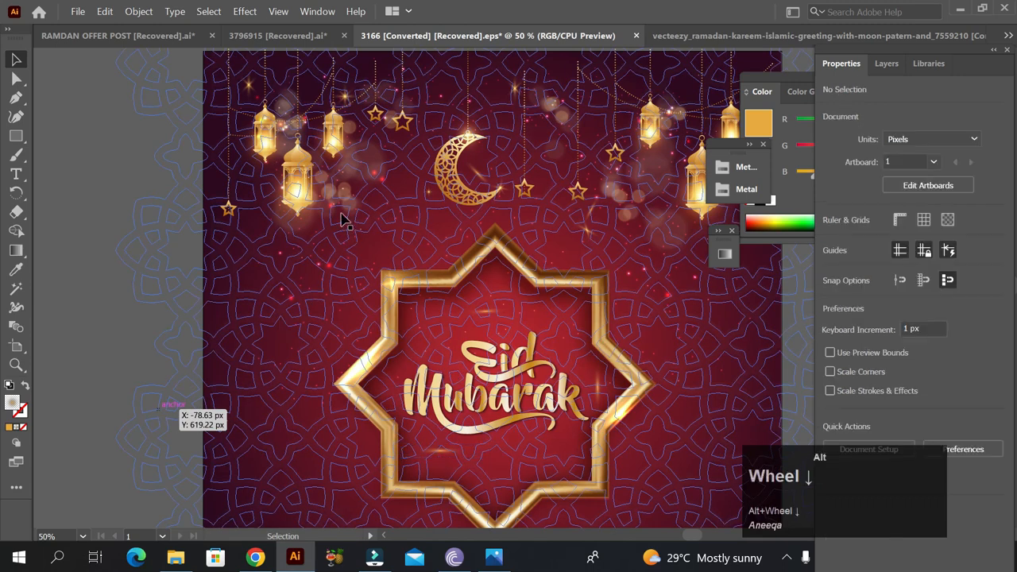
pyautogui.scroll(-2, 346, 221)
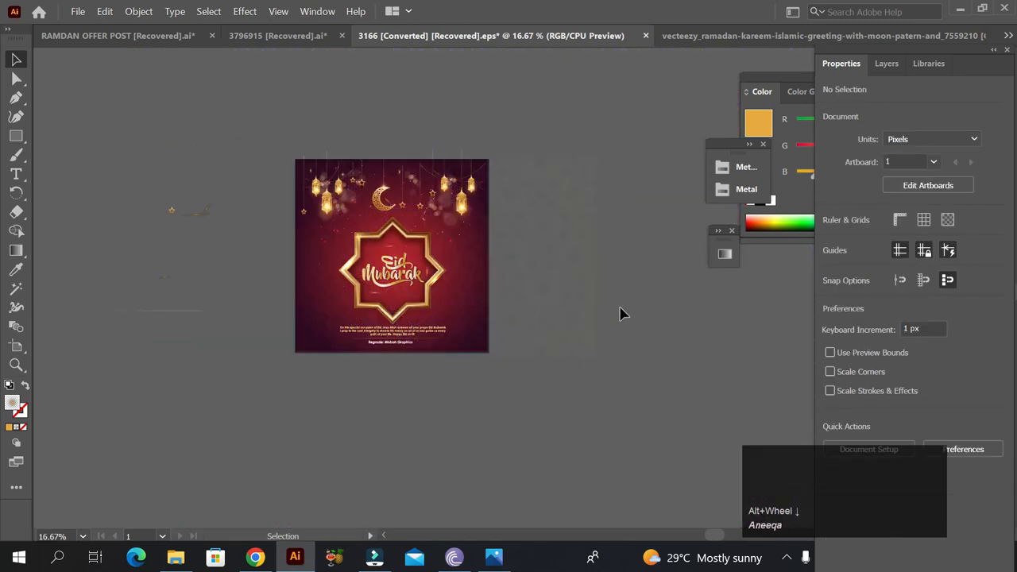
pyautogui.scroll(1, 424, 307)
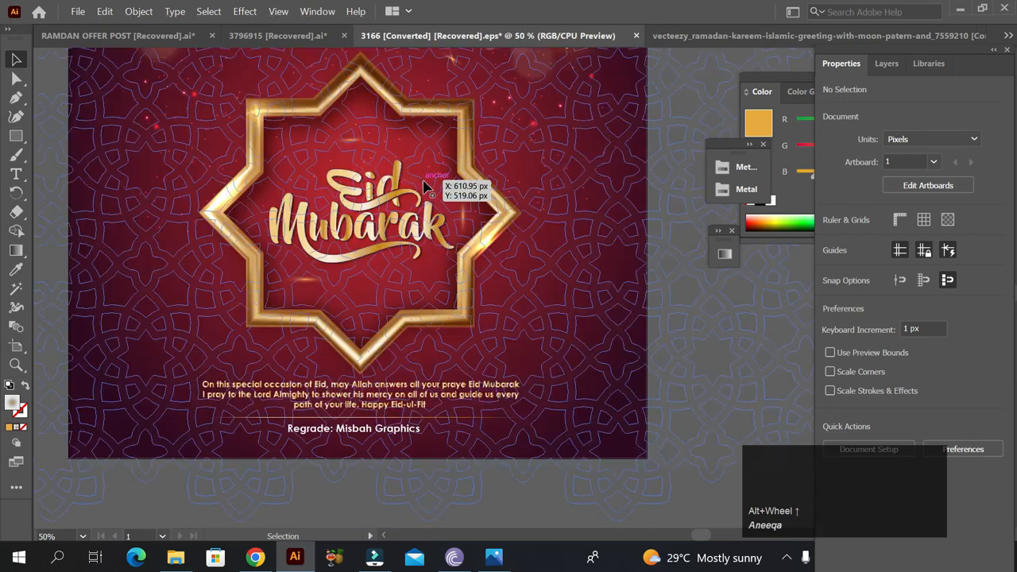
pyautogui.click(465, 215)
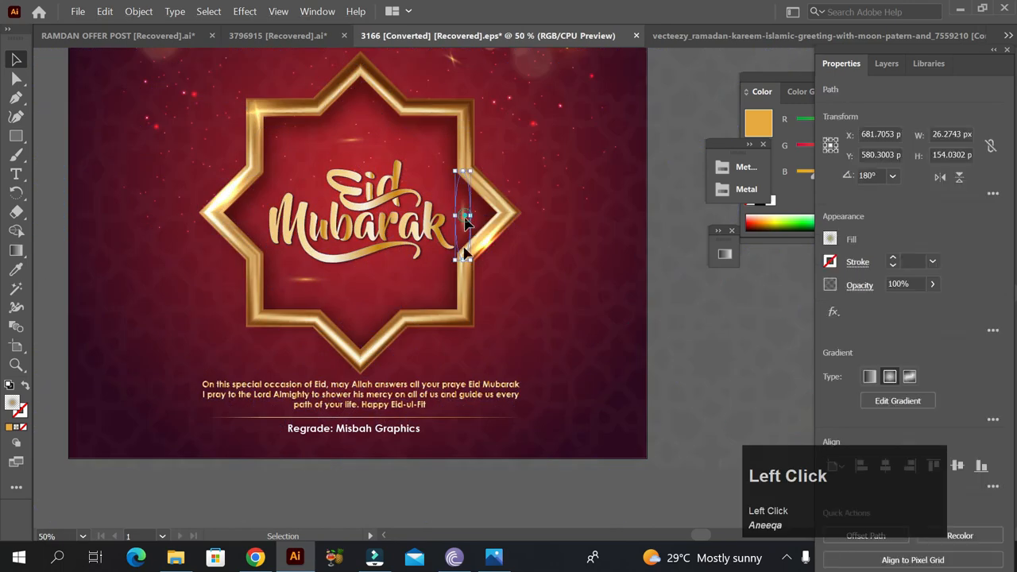
pyautogui.moveTo(459, 227); pyautogui.dragTo(446, 385)
pyautogui.click(430, 495)
pyautogui.scroll(2, 422, 451)
pyautogui.scroll(2, 422, 451)
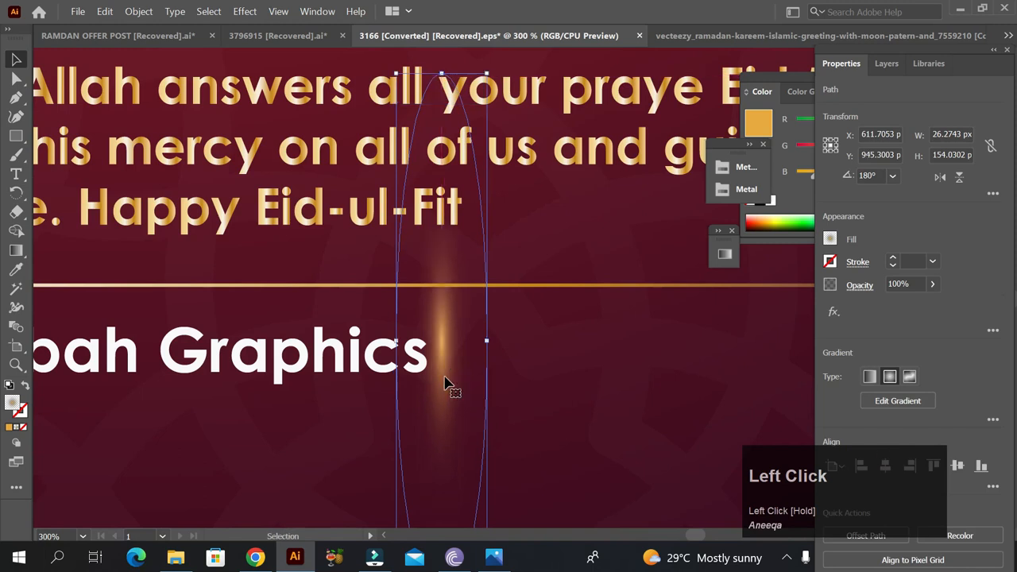
pyautogui.scroll(-2, 447, 383)
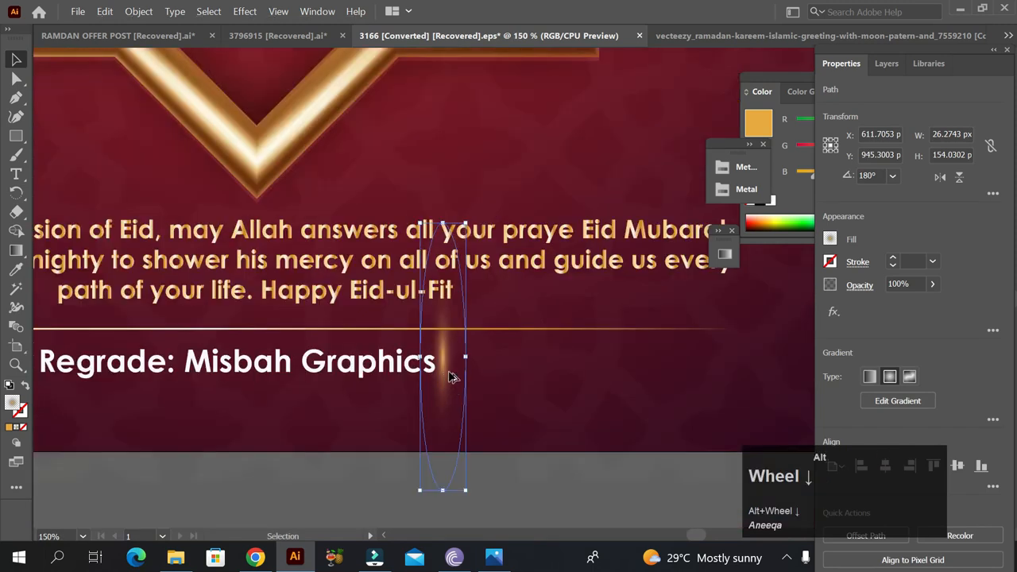
pyautogui.scroll(-2, 448, 375)
pyautogui.moveTo(445, 383); pyautogui.dragTo(259, 376)
pyautogui.click(336, 494)
pyautogui.scroll(-2, 343, 490)
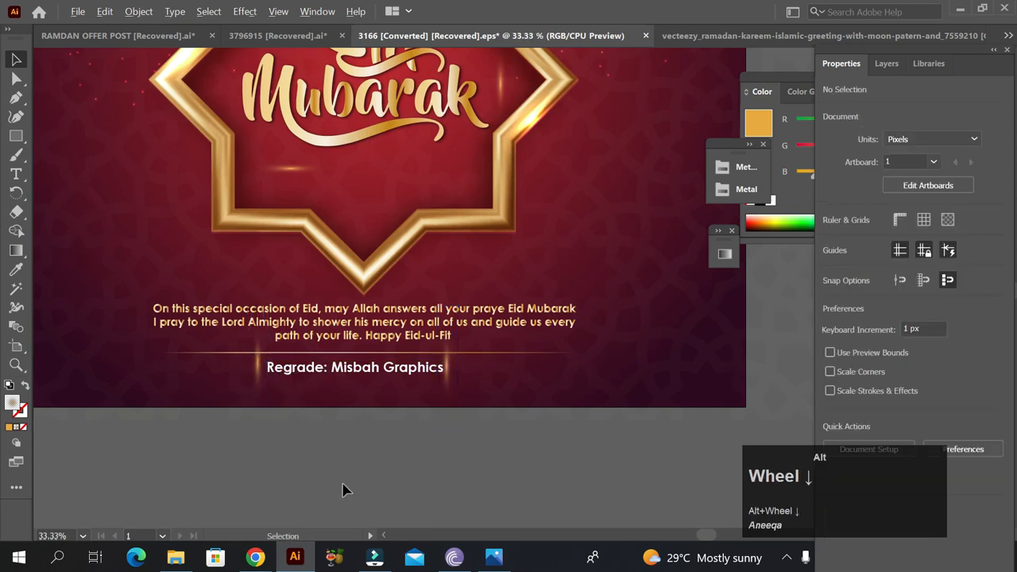
# Undo the vertical flare copies placed beside the credit text.
pyautogui.hotkey('ctrl', 'z')
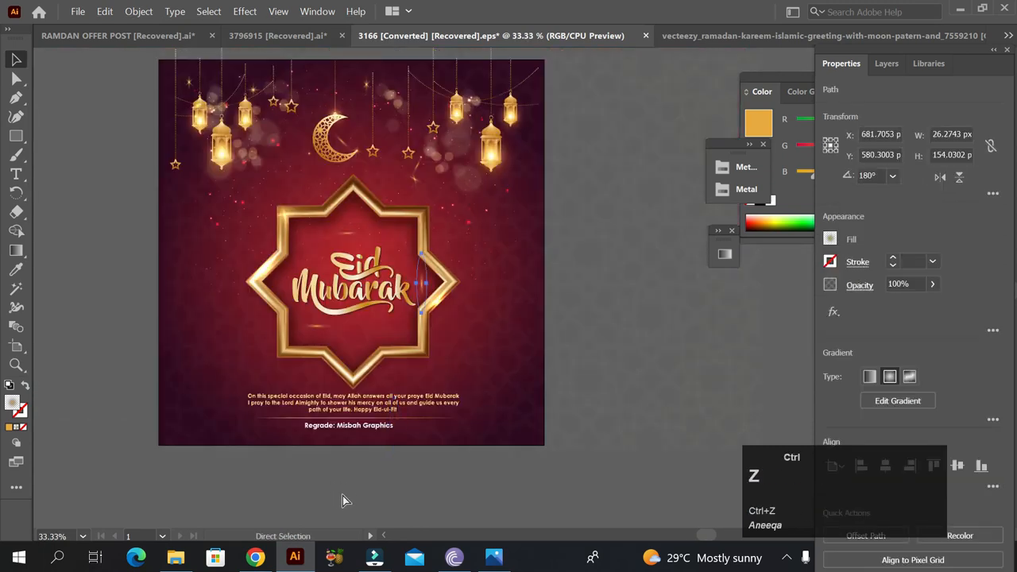
pyautogui.hotkey('ctrl', 'shift', 'z')
pyautogui.click(602, 469)
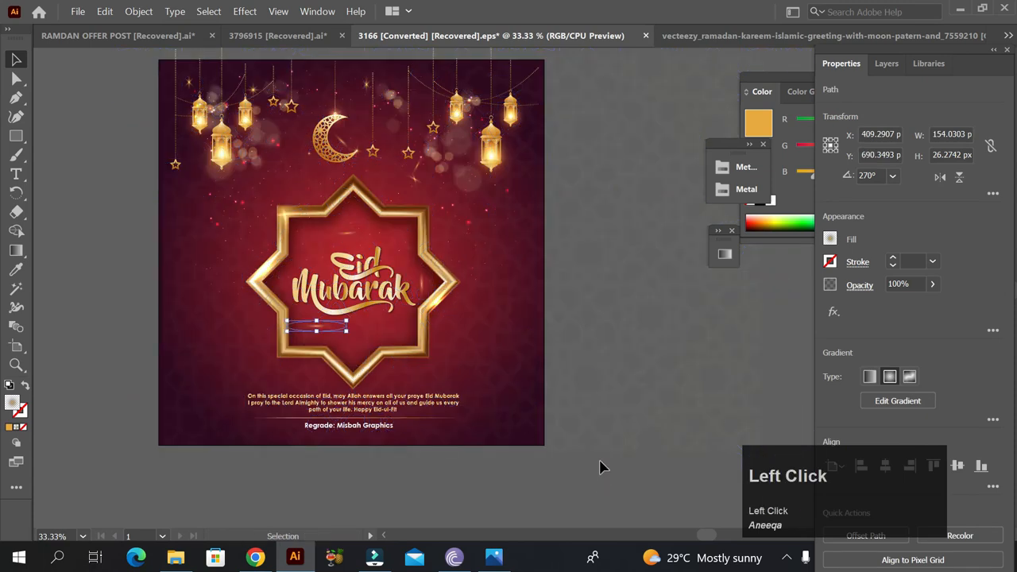
pyautogui.scroll(-2, 382, 292)
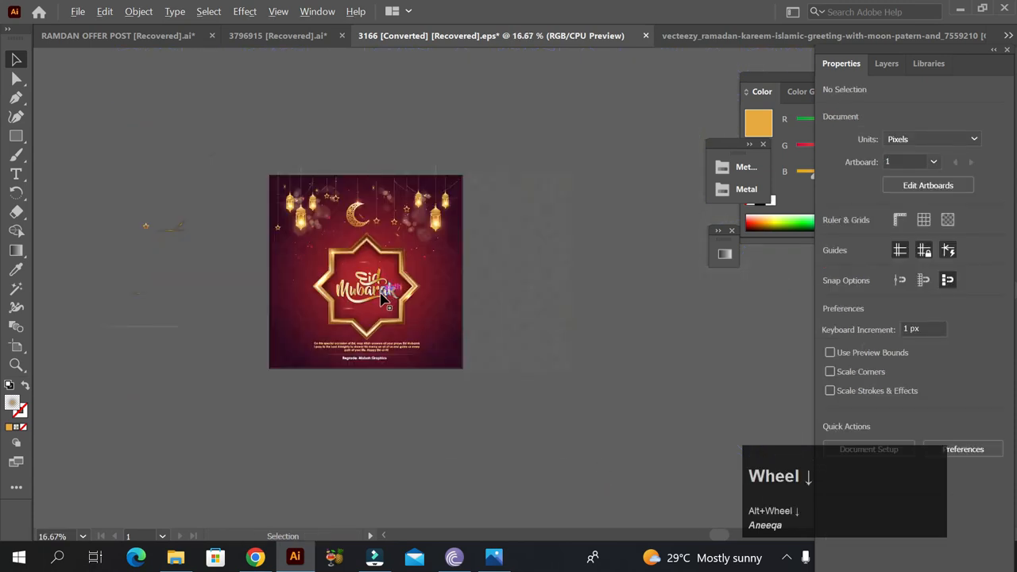
pyautogui.scroll(3, 379, 294)
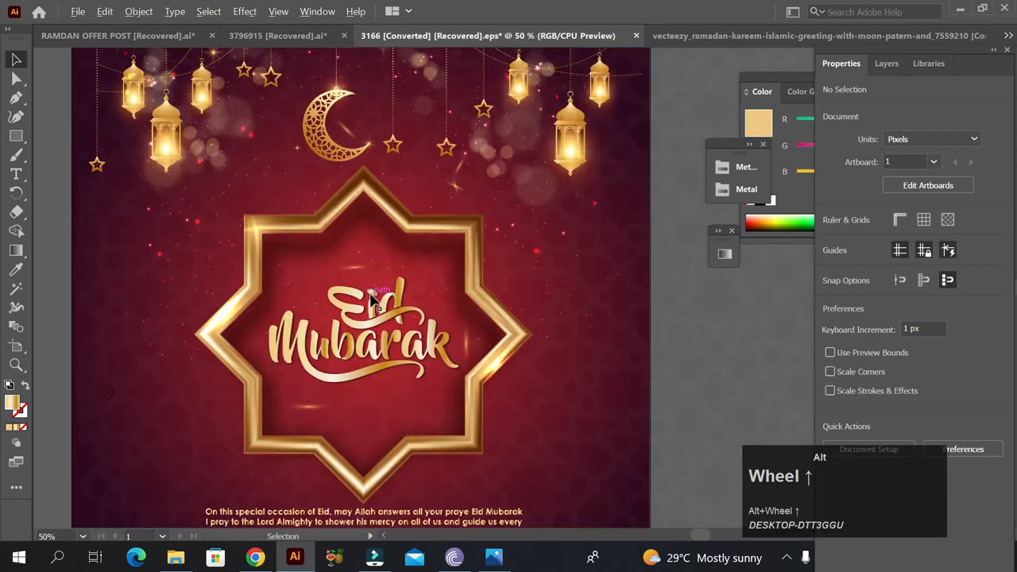
pyautogui.scroll(-1, 371, 298)
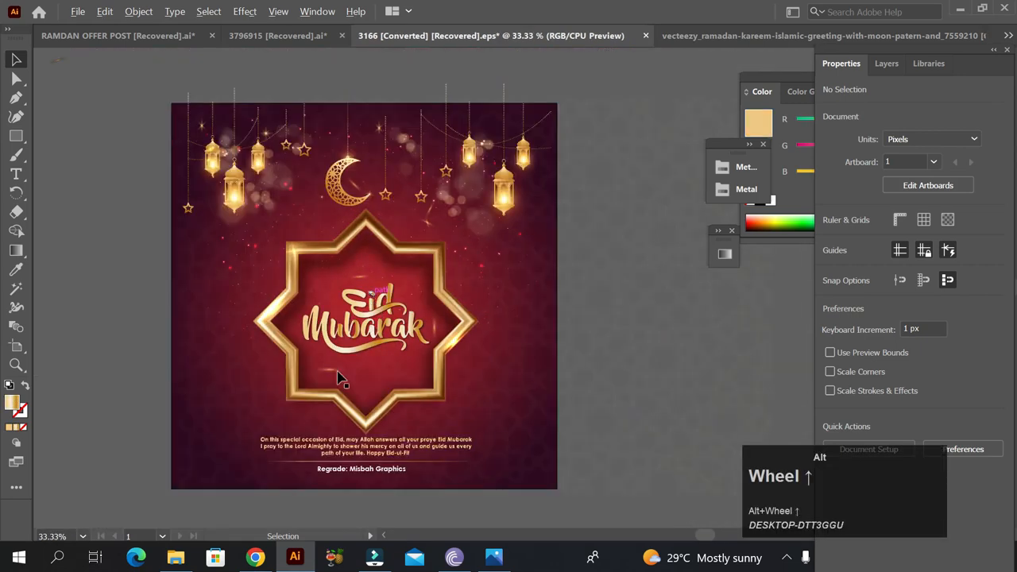
pyautogui.scroll(1, 338, 379)
pyautogui.scroll(-2, 337, 379)
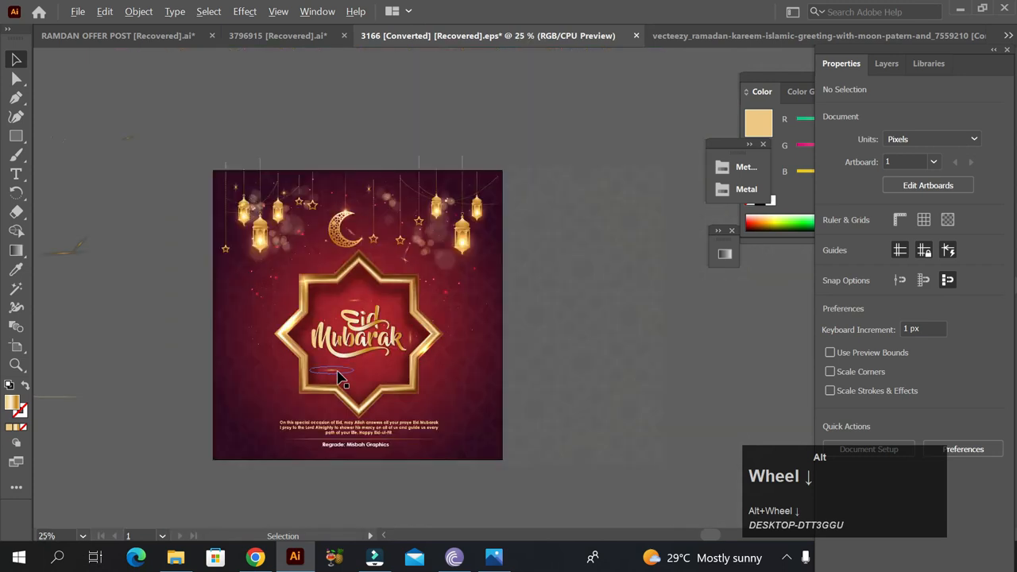